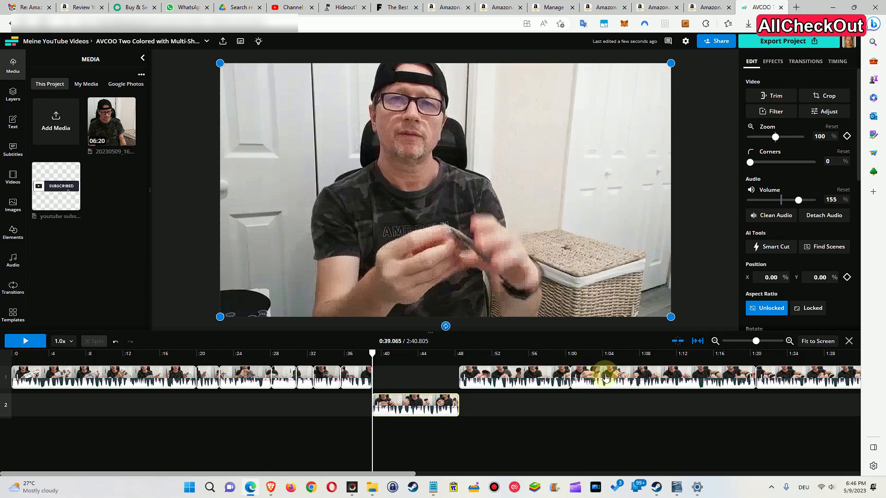
Scrub the playhead and select clips around the 1:00 mark on the main track to review the footage
click(606, 378)
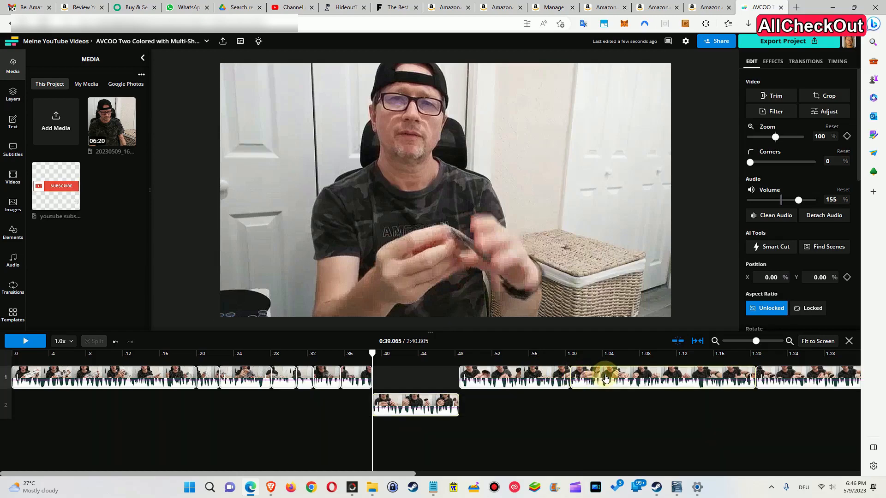
click(604, 378)
mouse_move(604, 377)
mouse_down()
mouse_move(602, 403)
mouse_move(603, 378)
mouse_up()
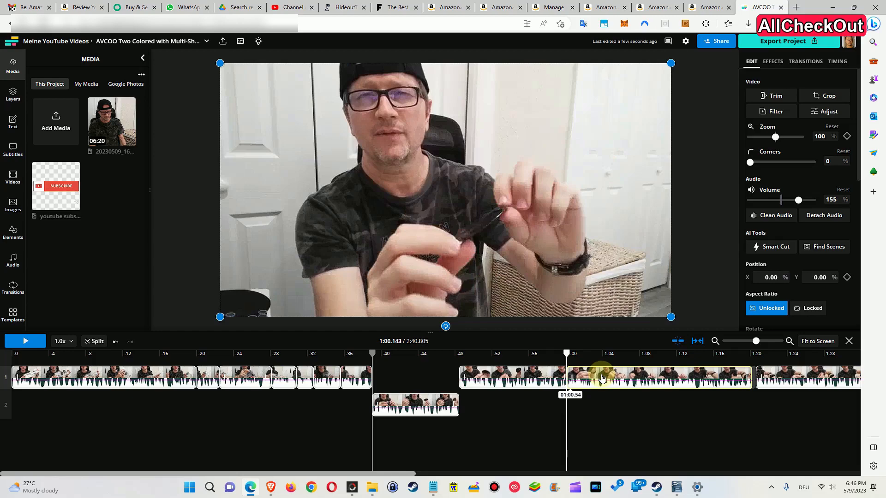
drag(603, 378, 602, 379)
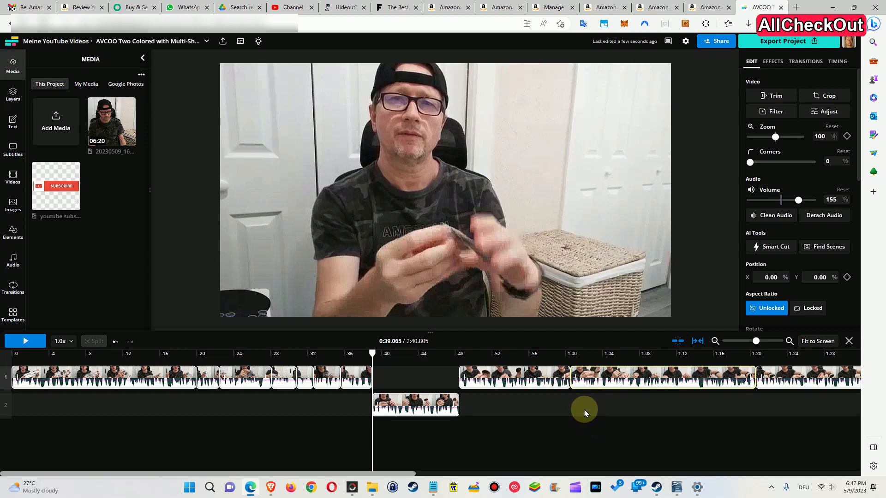
click(590, 378)
drag(589, 378, 596, 381)
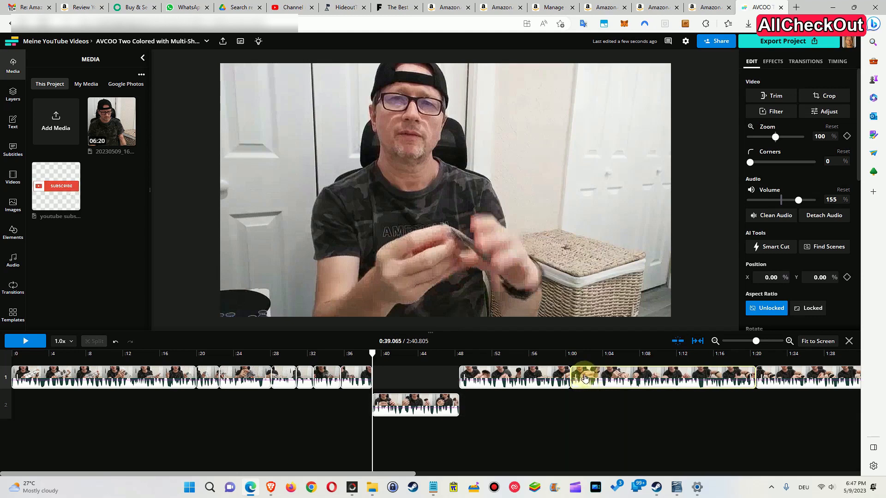
click(570, 356)
drag(567, 354, 578, 355)
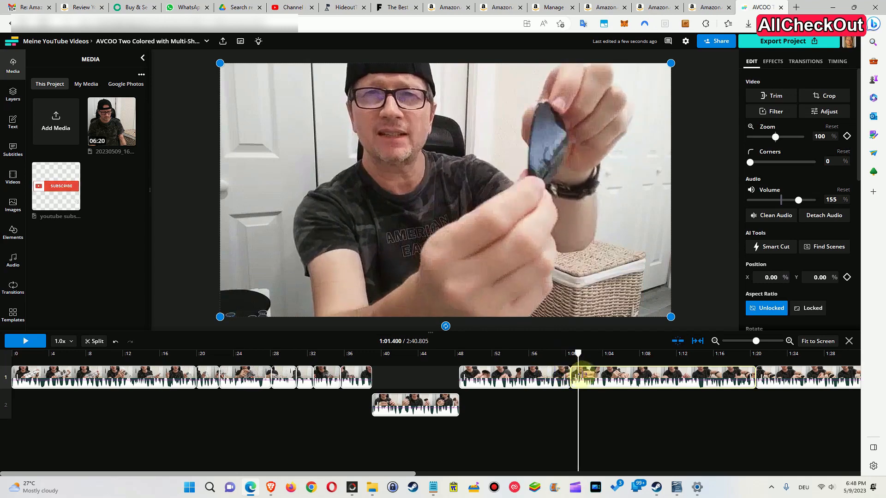
drag(585, 376, 578, 380)
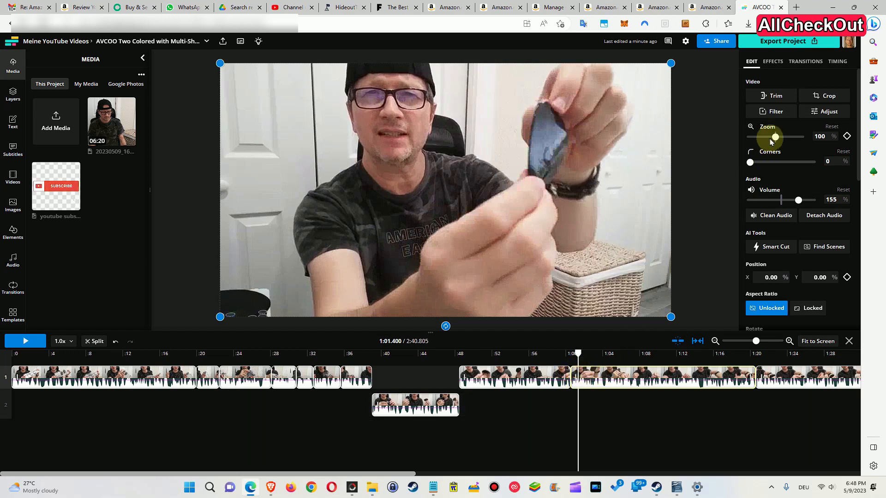
Apply a Fade transition to the intro of the clip starting at 1:00 and preview it
click(802, 61)
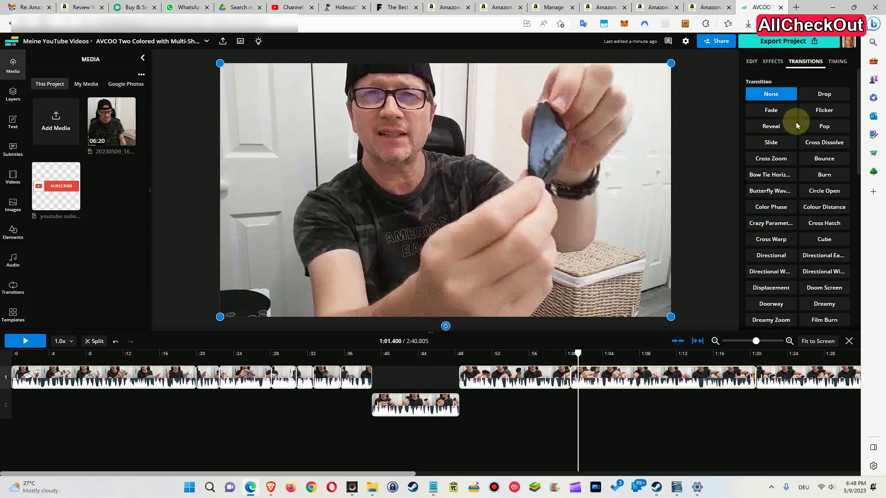
scroll(802, 123, down, 10)
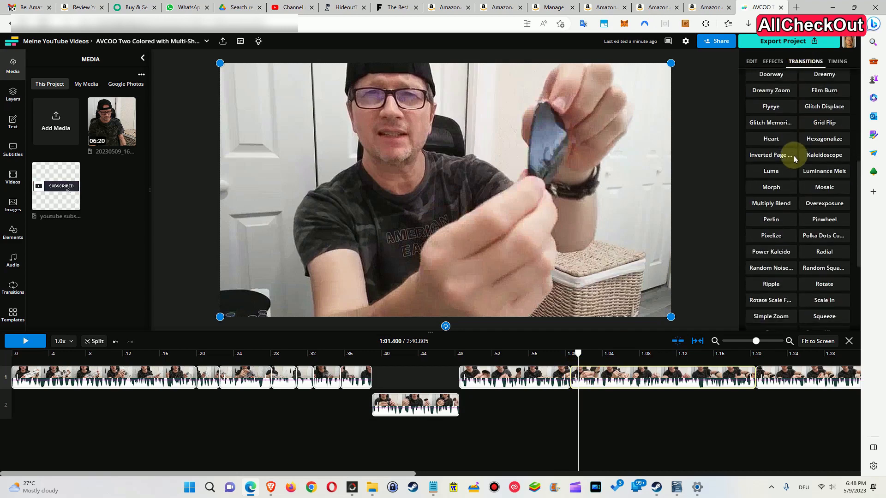
scroll(797, 158, up, 10)
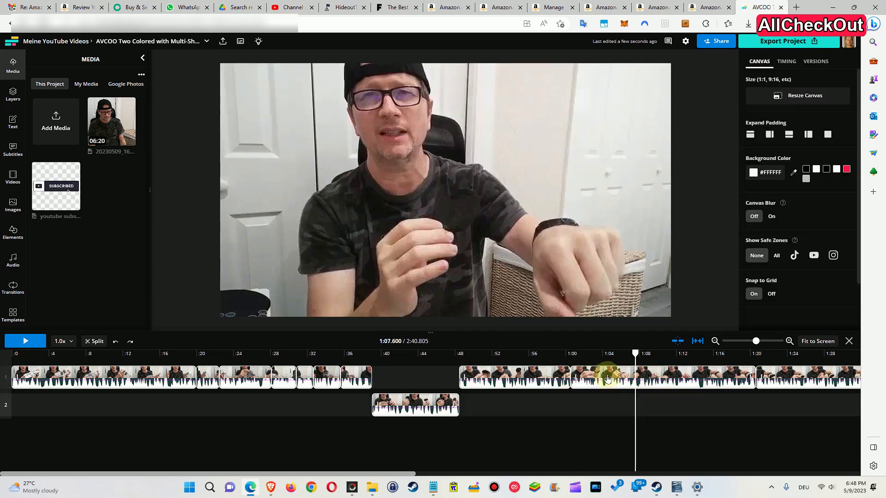
click(604, 374)
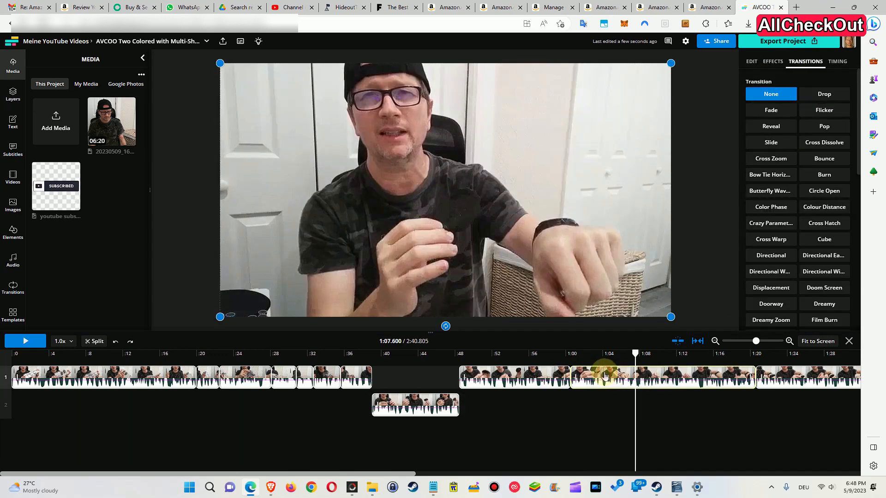
click(771, 111)
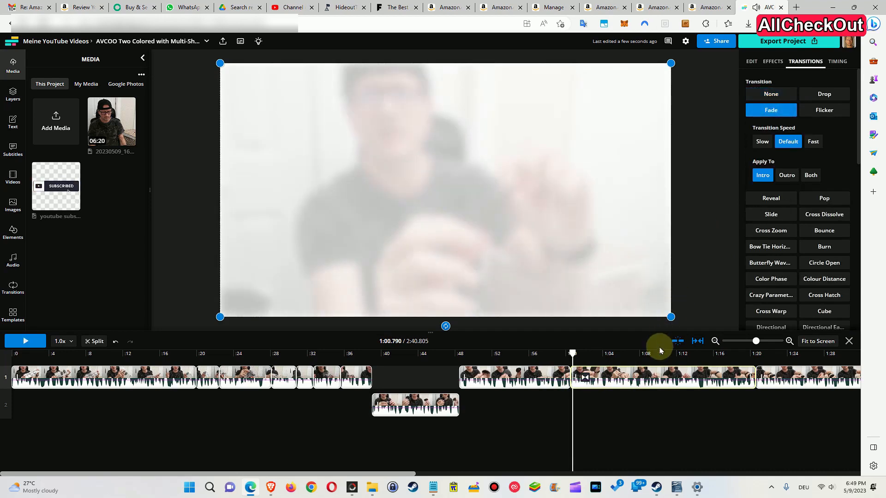
drag(572, 354, 575, 354)
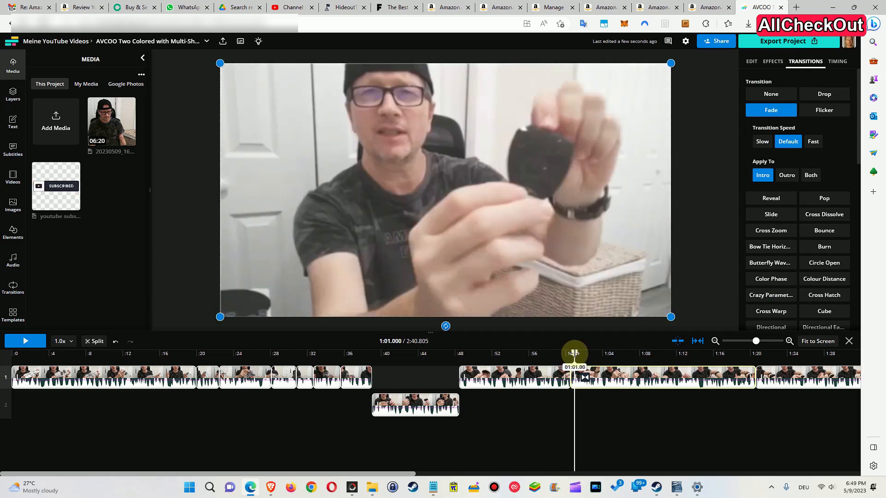
Switch the clip's transition to Morph, preview it, and undo the transition
scroll(804, 276, down, 5)
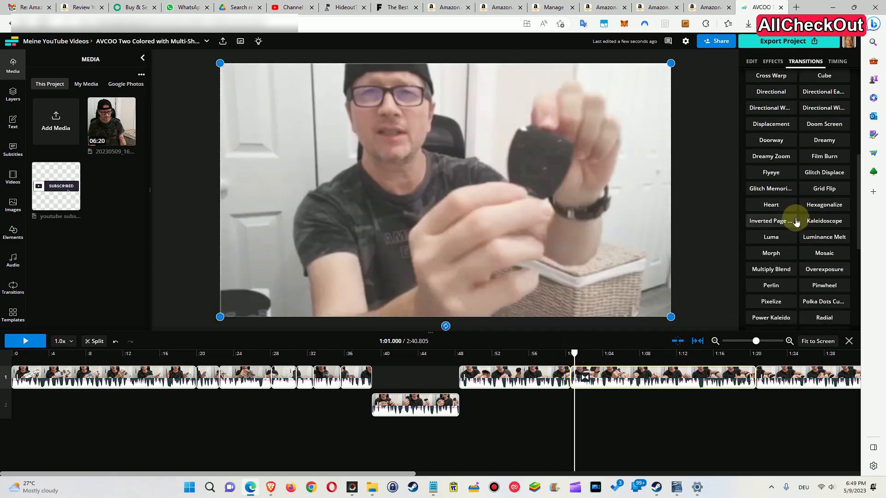
click(772, 257)
mouse_move(574, 354)
mouse_down()
mouse_move(561, 356)
mouse_move(574, 354)
mouse_up()
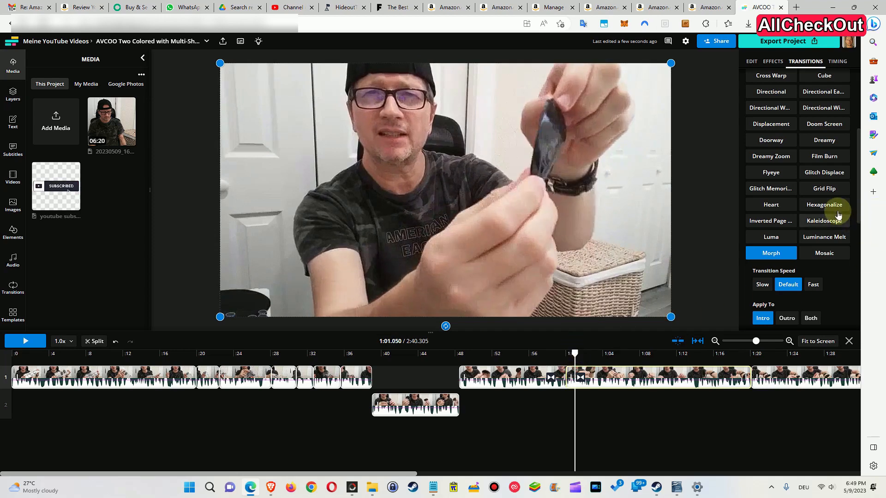
scroll(838, 215, up, 4)
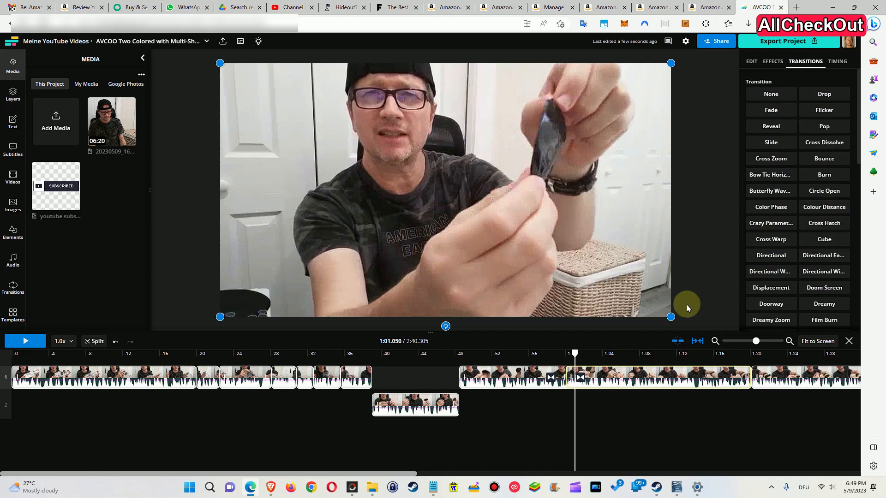
key(ctrl+z)
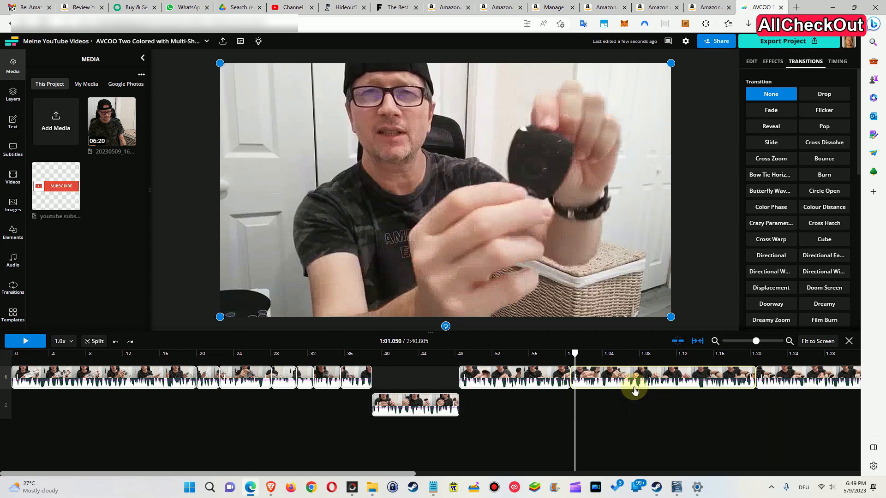
Select the clip starting around 0:48 on the main track and apply Clean Audio to it
click(514, 377)
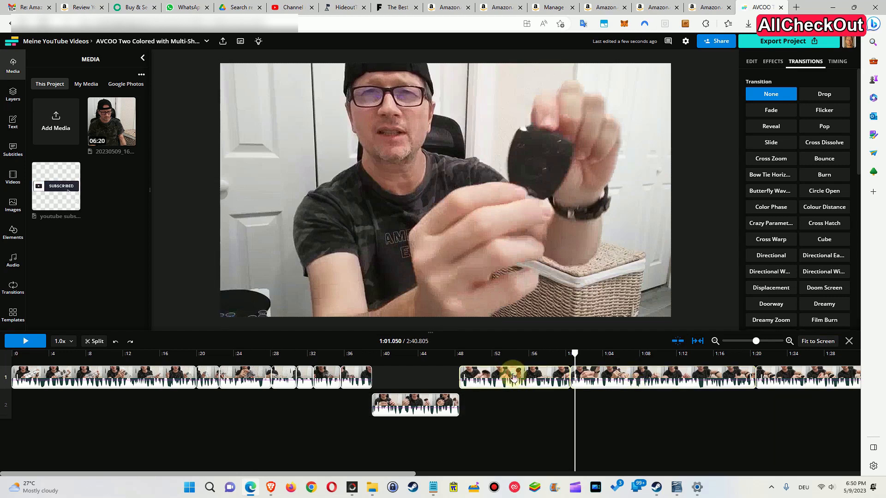
click(500, 353)
click(508, 376)
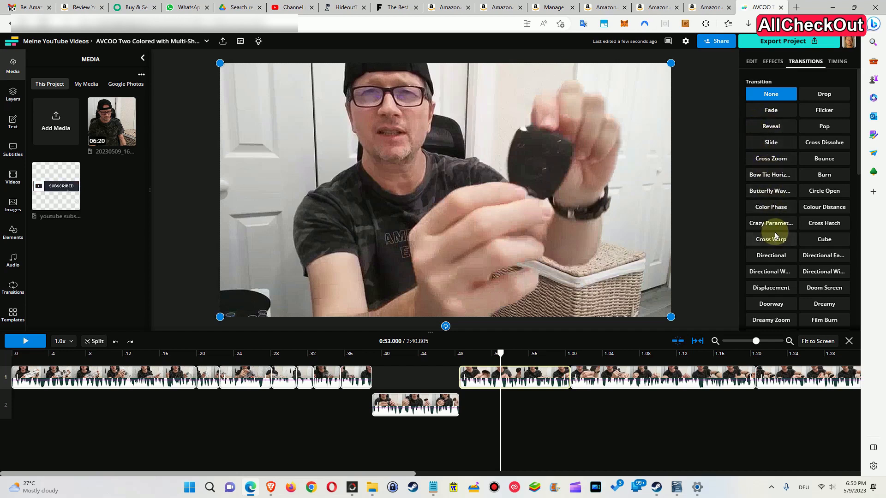
click(752, 61)
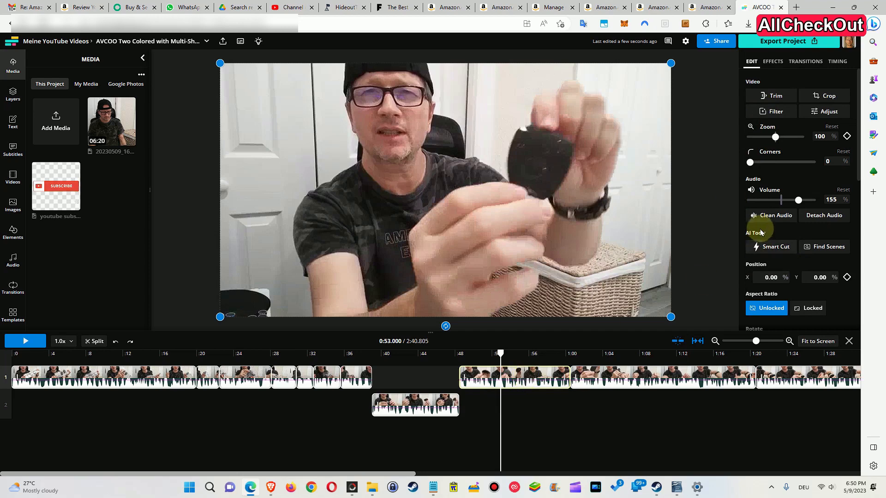
click(776, 217)
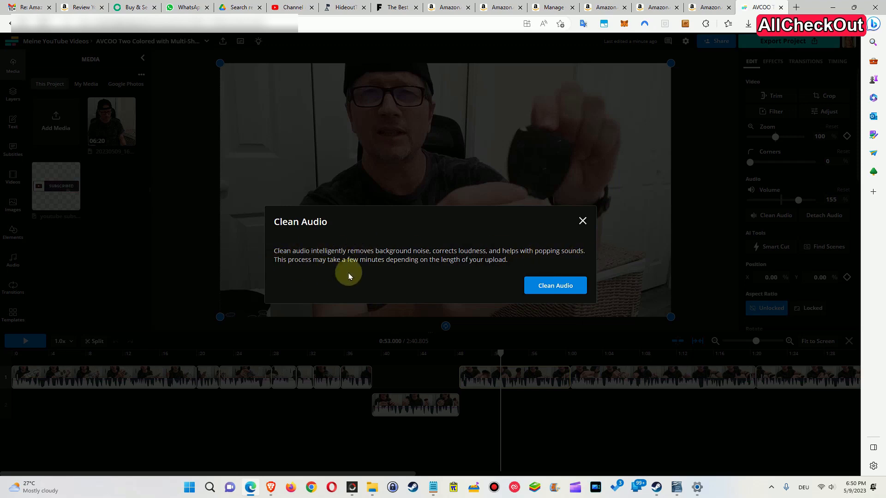
click(556, 286)
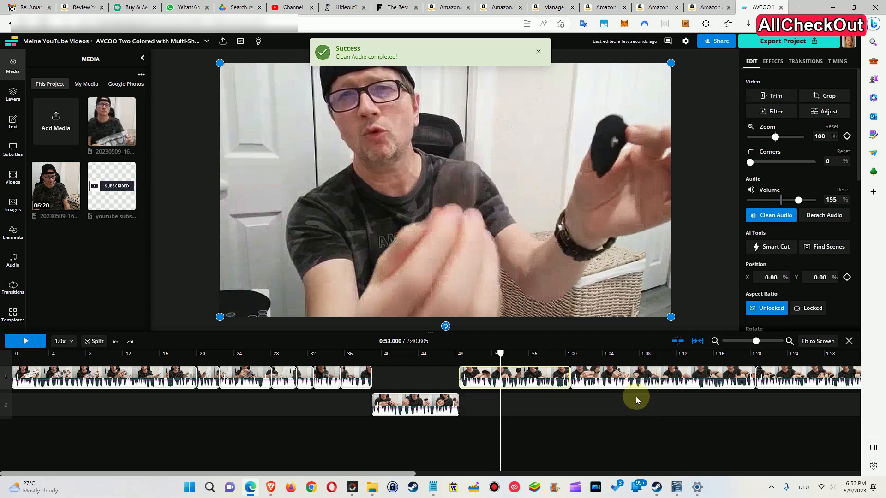
Play back the clip around 0:53 to check its audio, then toggle Clean Audio off
click(16, 342)
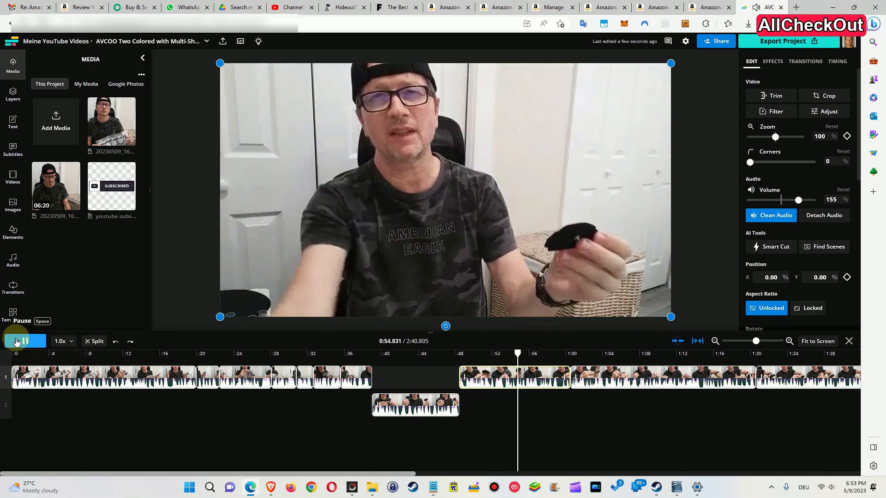
click(16, 342)
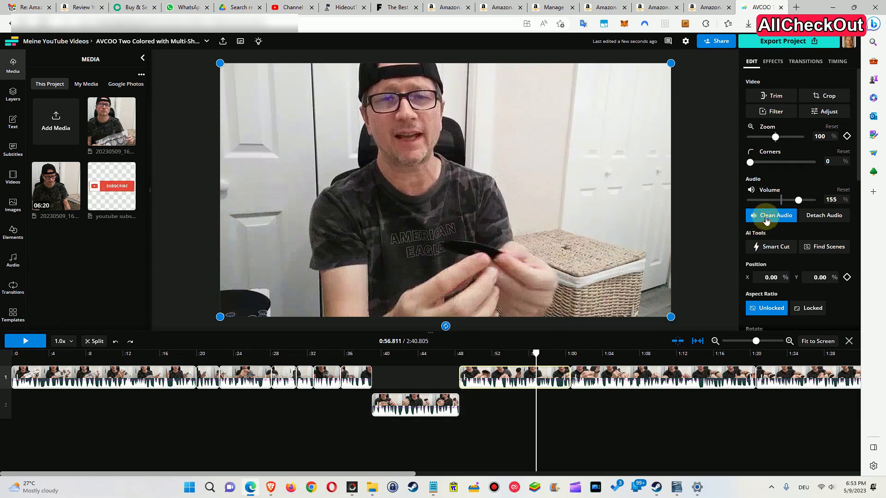
click(600, 353)
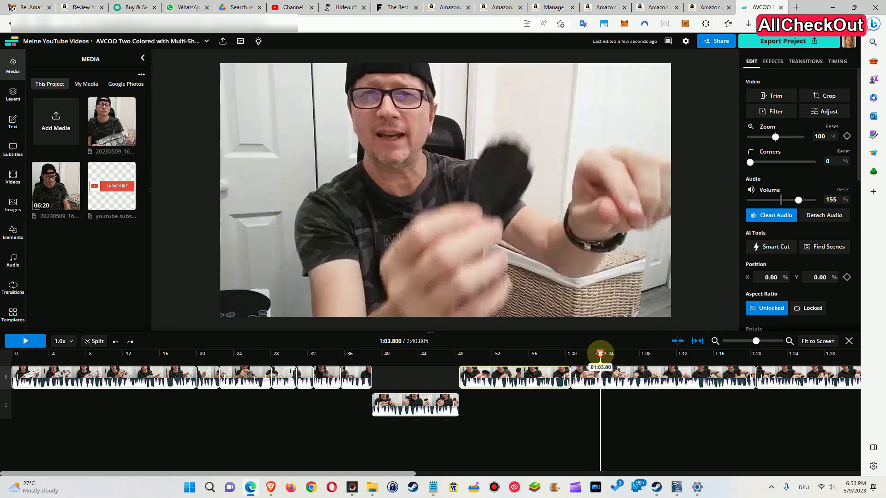
click(624, 379)
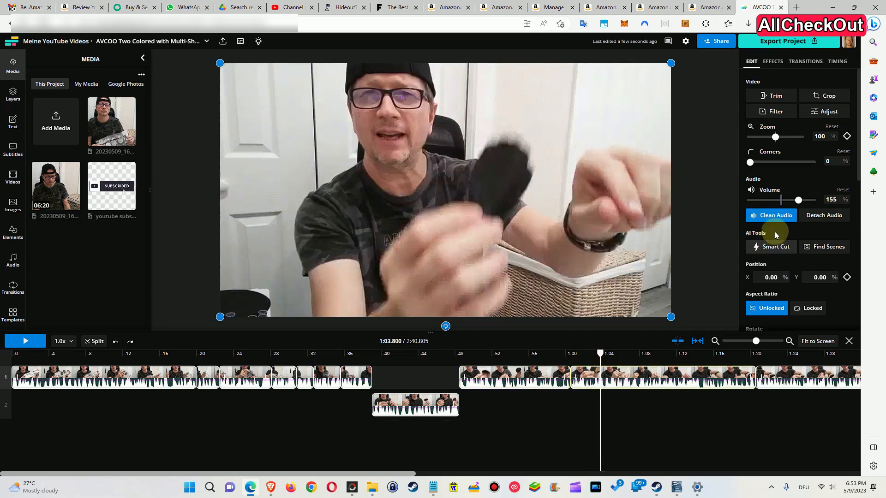
click(522, 376)
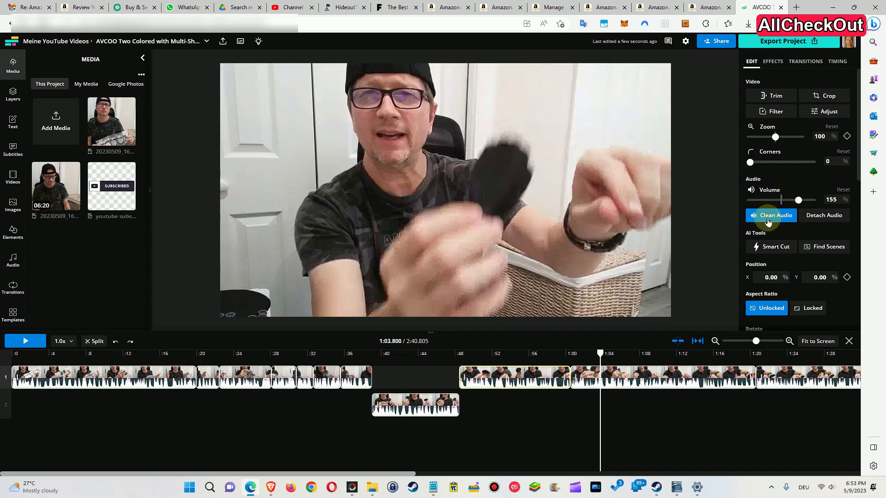
click(506, 354)
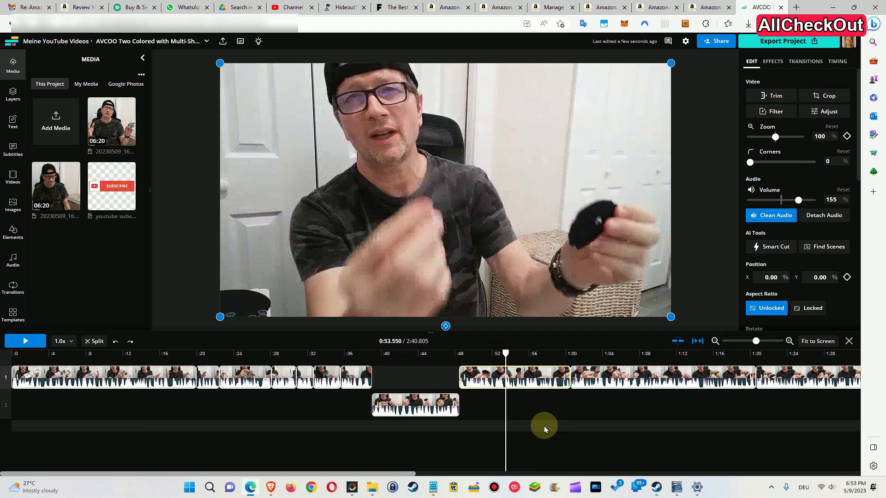
click(780, 220)
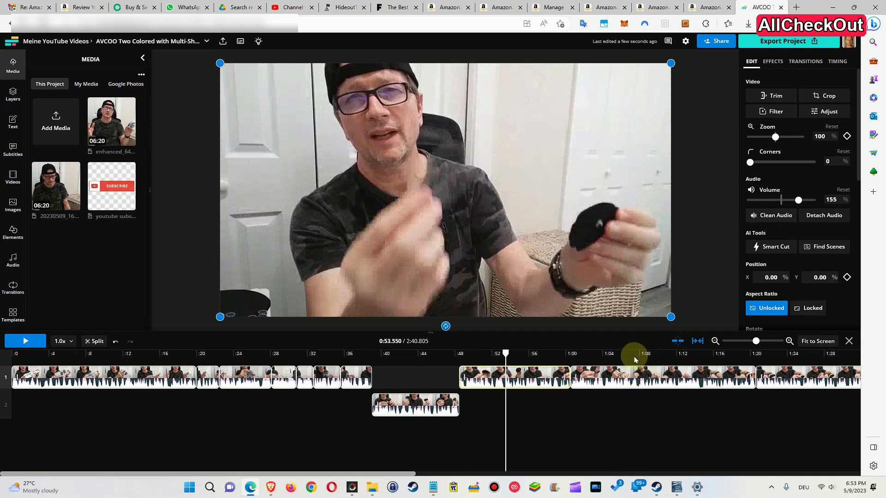
Select the clip starting at 1:00 and scroll through its edit properties
click(608, 377)
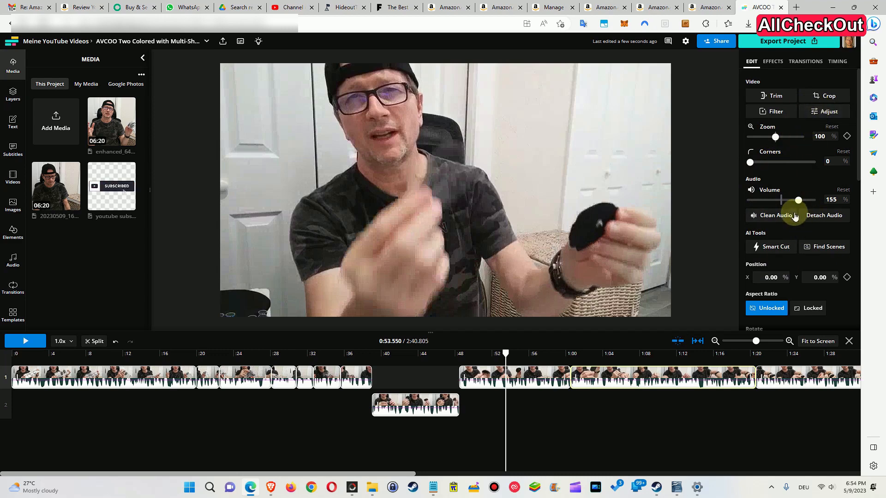
scroll(779, 253, down, 8)
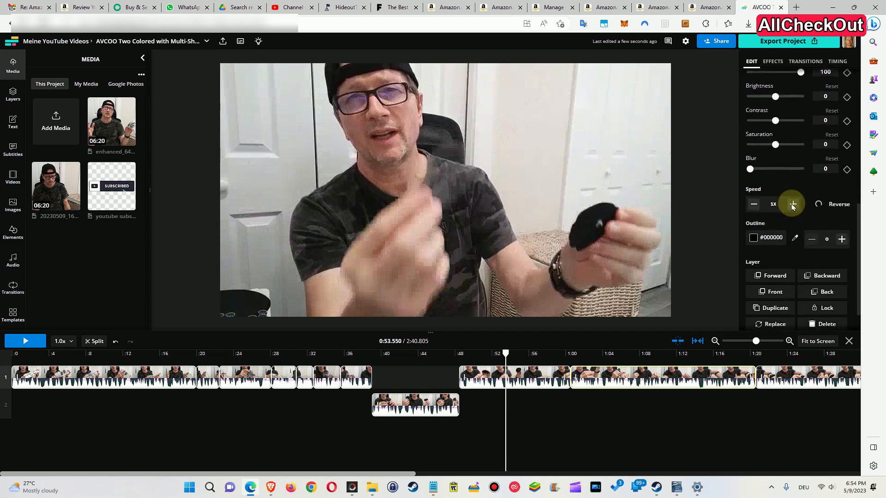
scroll(793, 210, up, 8)
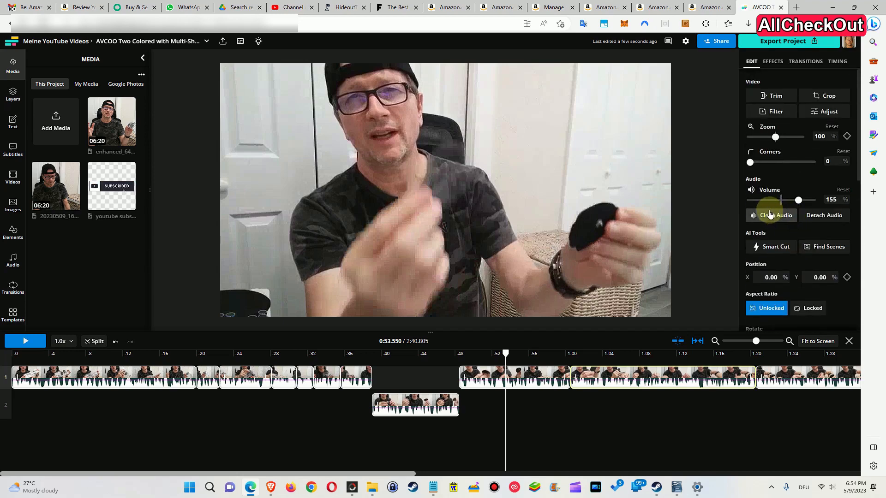
scroll(783, 219, down, 8)
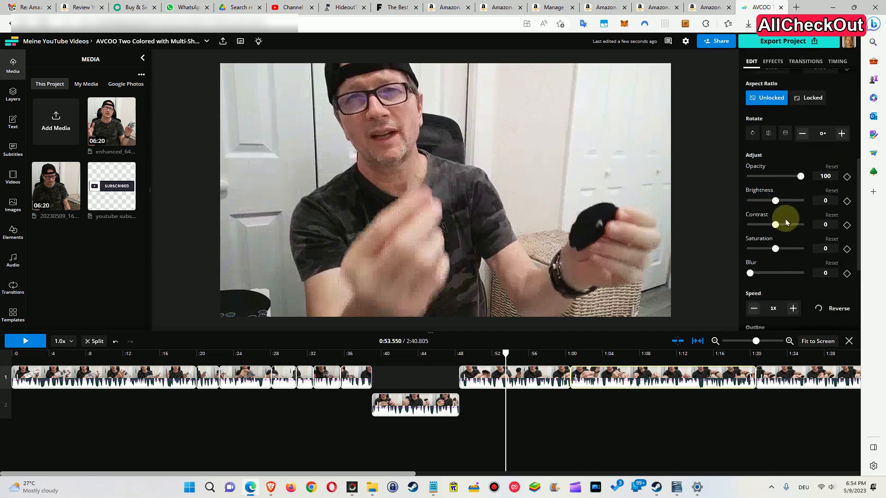
scroll(779, 217, up, 5)
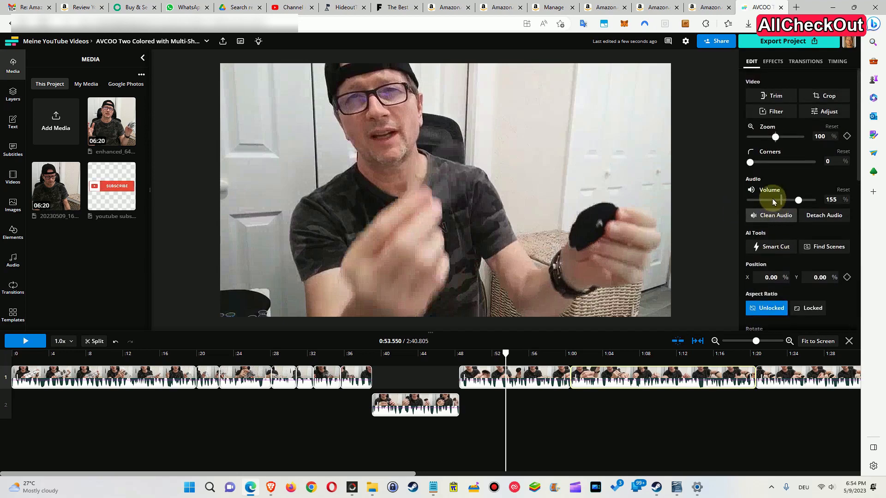
scroll(779, 209, down, 5)
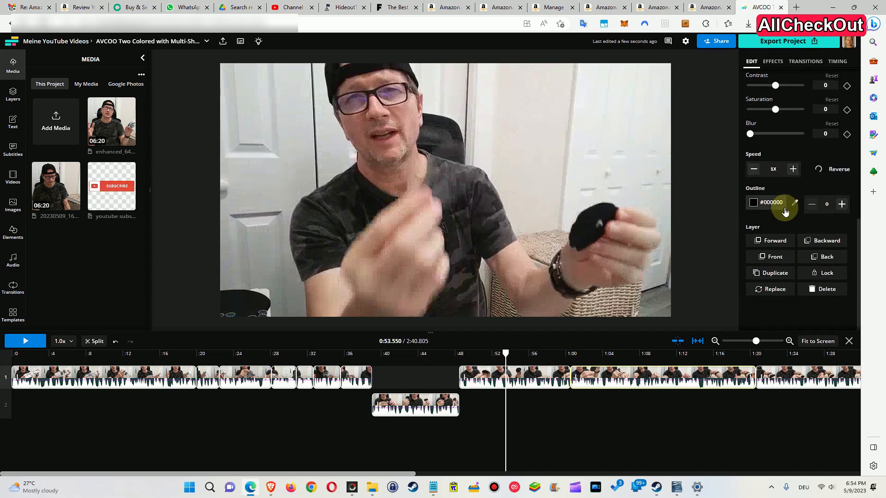
scroll(782, 207, up, 7)
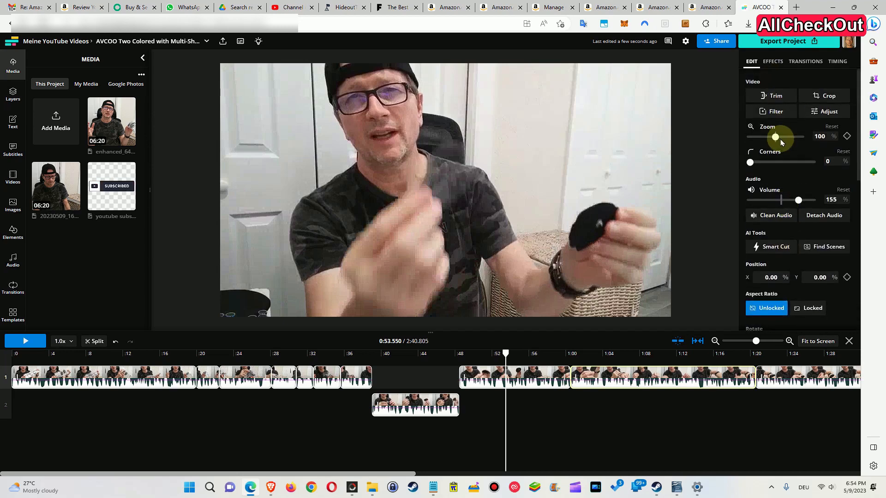
Browse the selected clip's Effects, Transitions, Timing and Edit properties
click(774, 62)
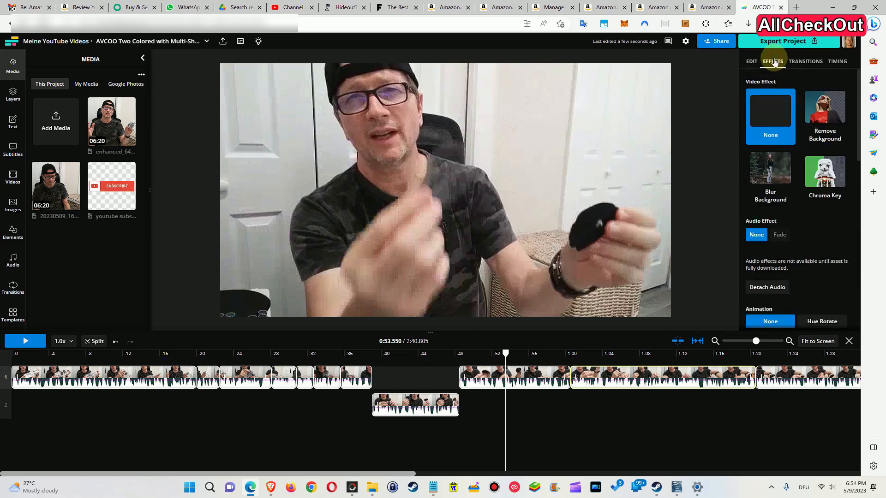
click(806, 61)
click(838, 62)
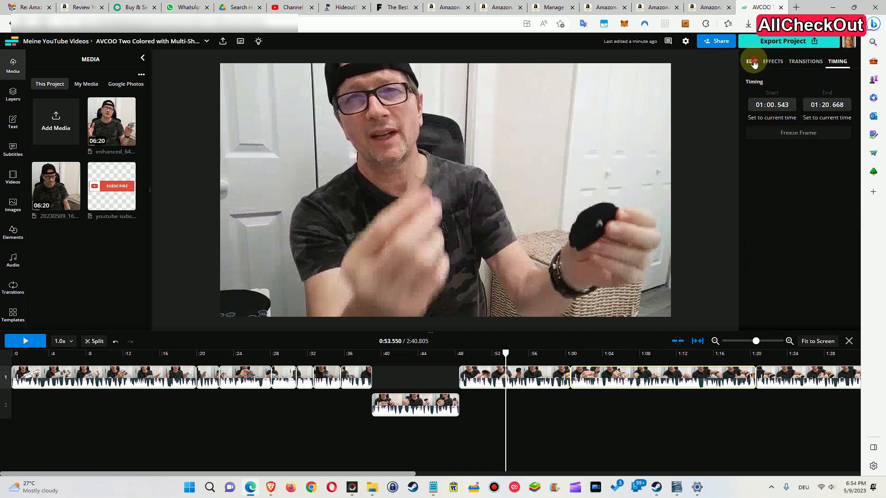
click(752, 61)
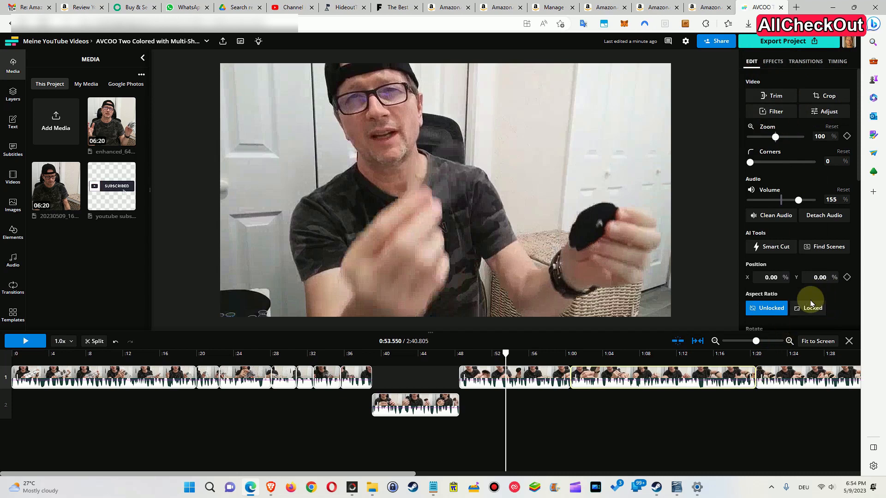
Select the clip starting around 0:48 together with the following clip and review their shared group properties
click(543, 375)
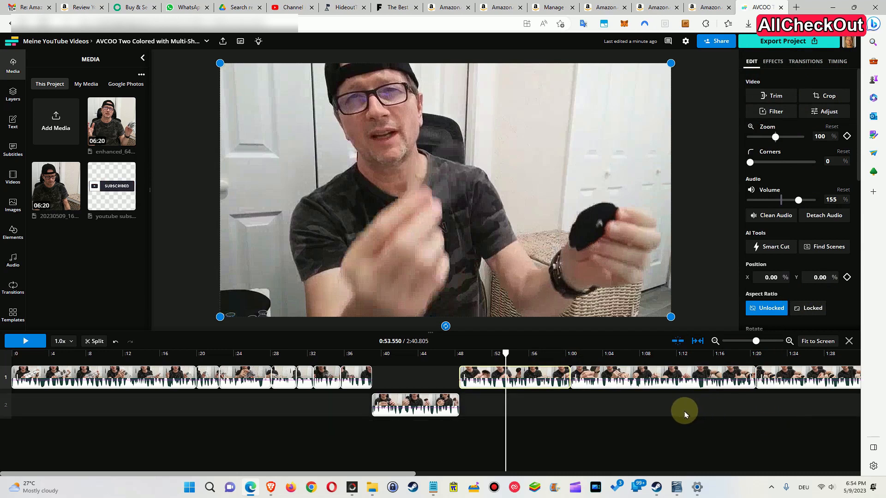
click(527, 400)
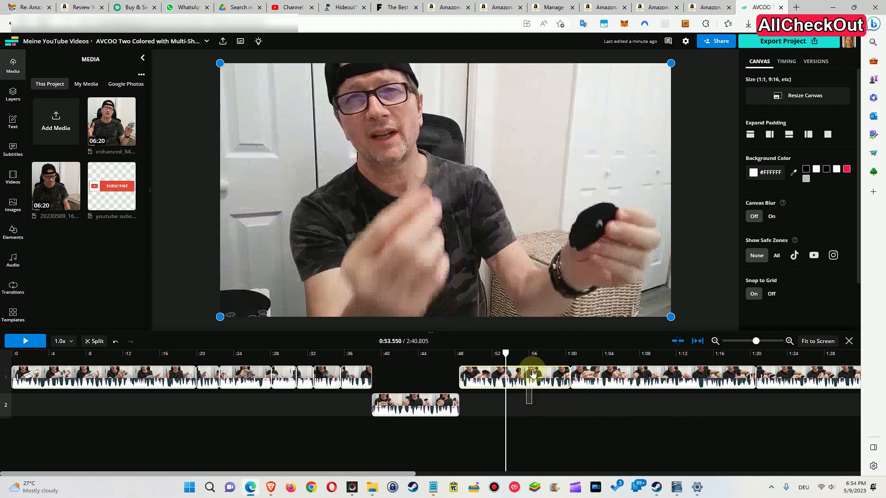
click(533, 374)
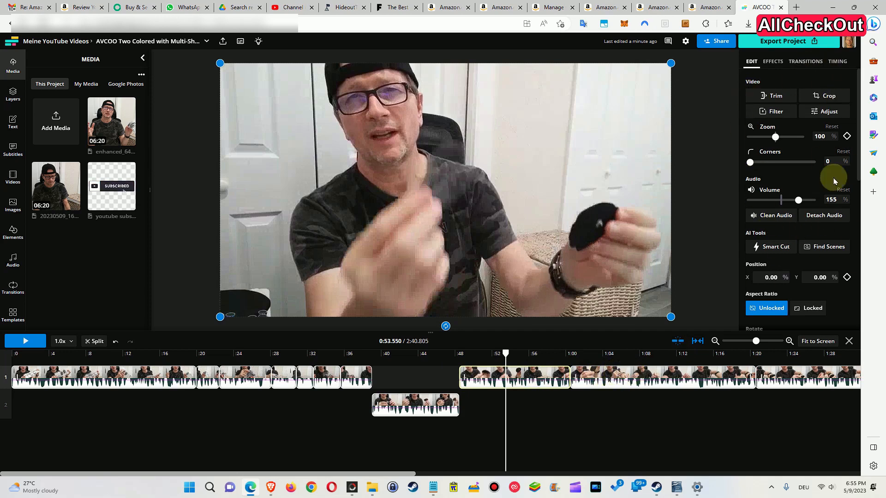
shift+click(641, 370)
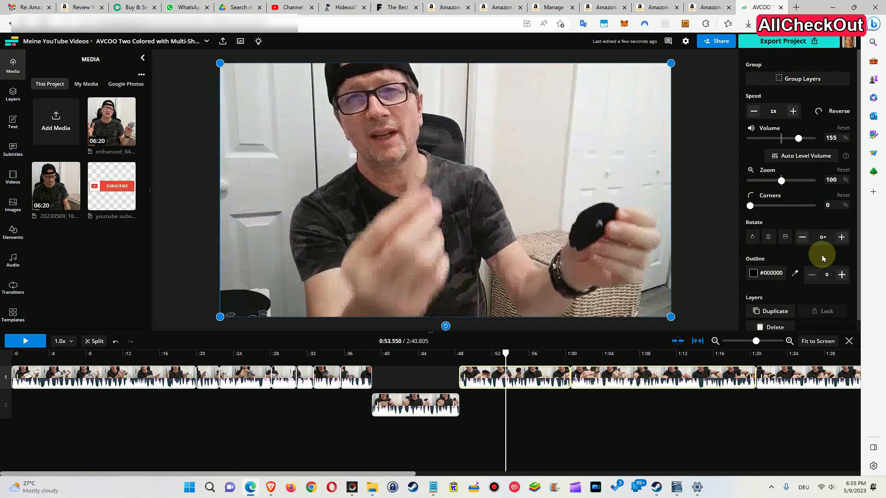
scroll(804, 264, down, 1)
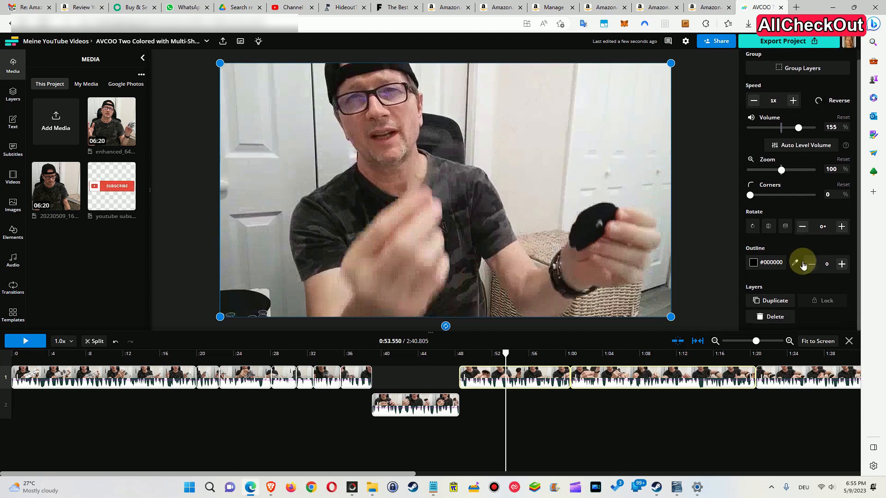
scroll(800, 259, up, 1)
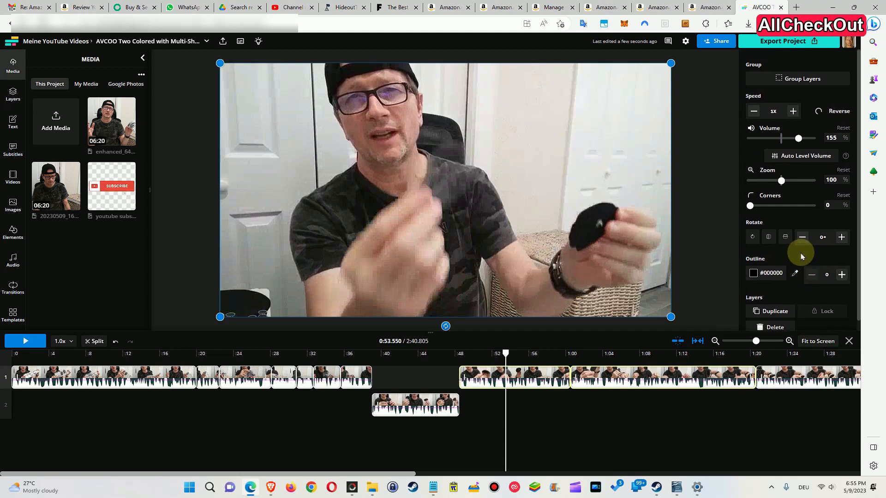
scroll(800, 257, down, 1)
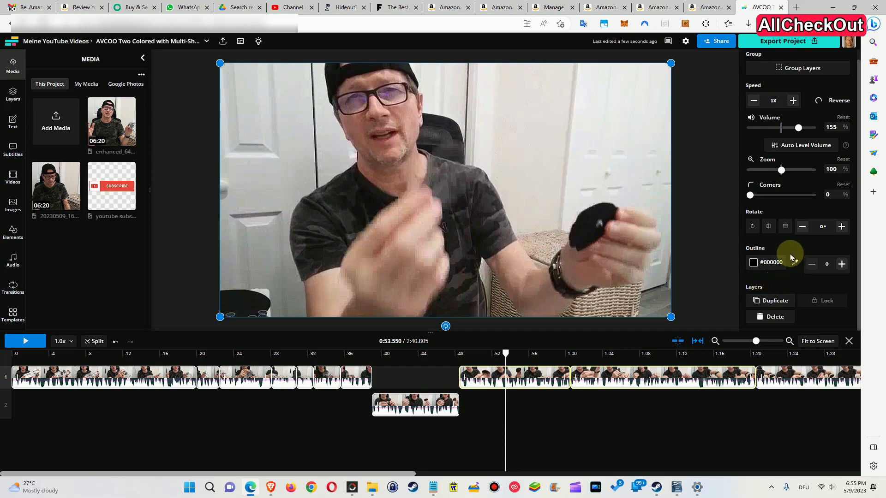
scroll(808, 247, up, 1)
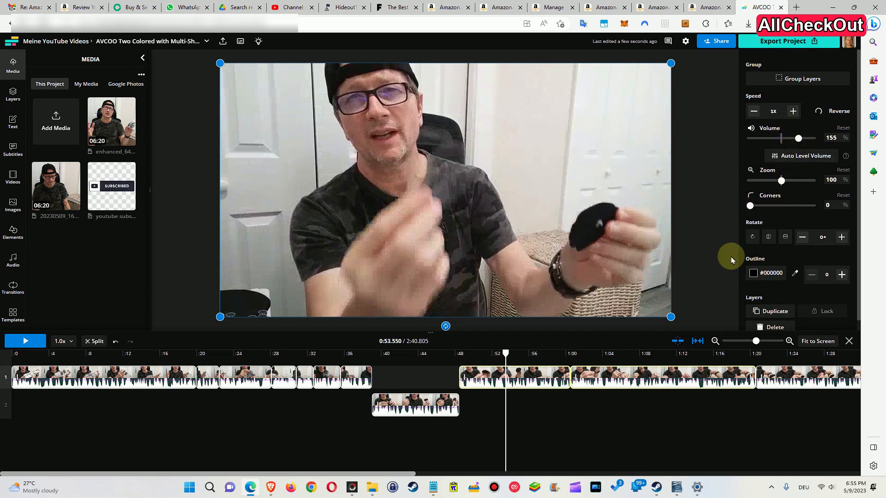
scroll(801, 314, down, 1)
scroll(811, 288, up, 1)
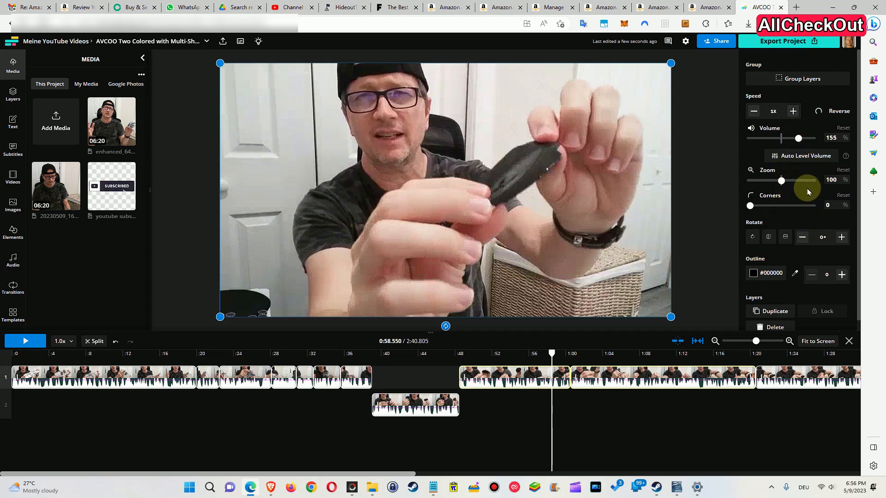
Reselect the 1:00 clip with the 0:48 clip and scroll through the group settings
click(610, 407)
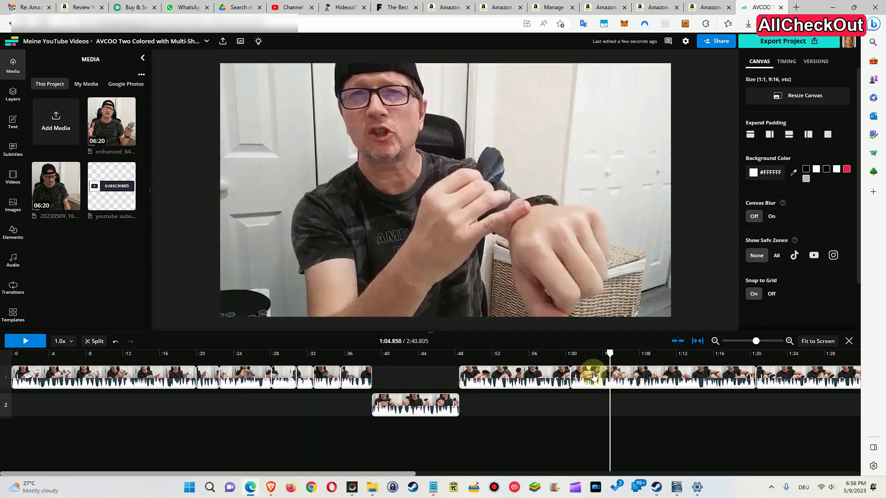
click(594, 376)
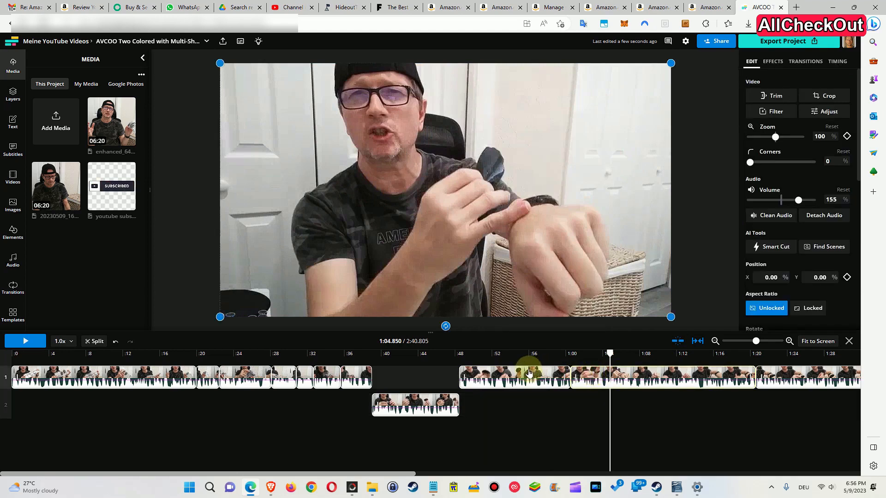
shift+click(530, 374)
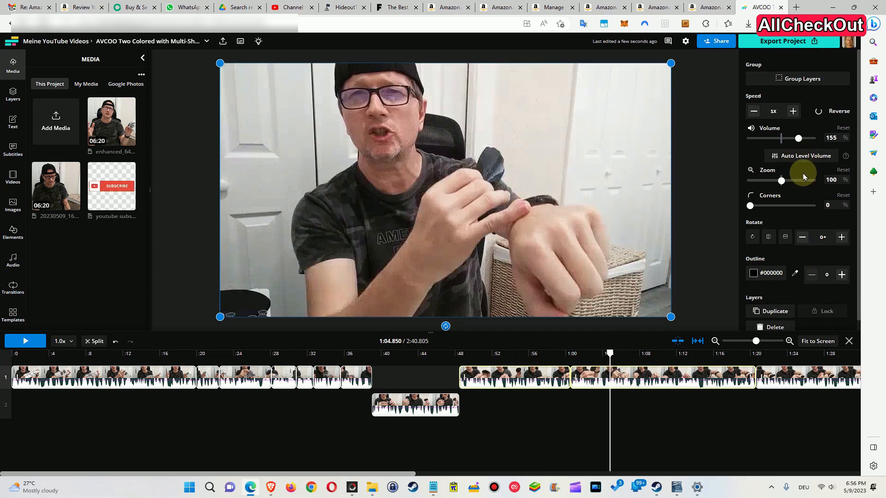
scroll(804, 173, down, 1)
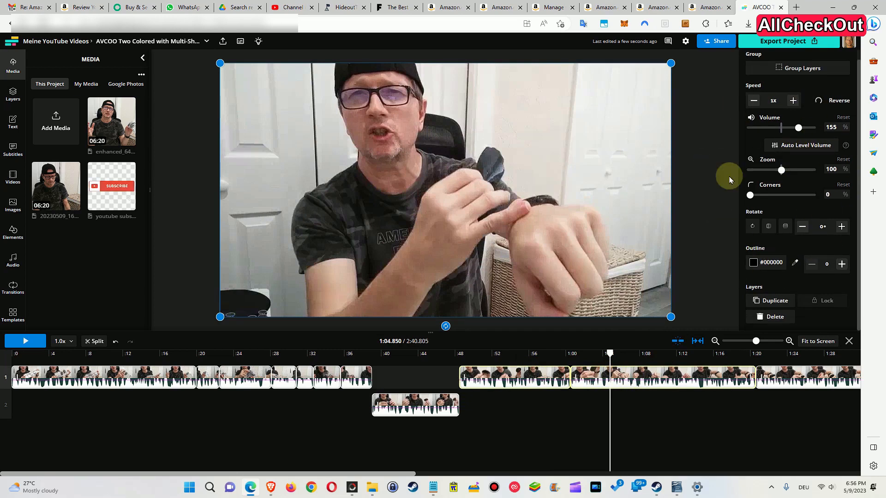
Select the 0:48 clip alone, scroll through its edit properties, and add the next clip to the selection
click(557, 408)
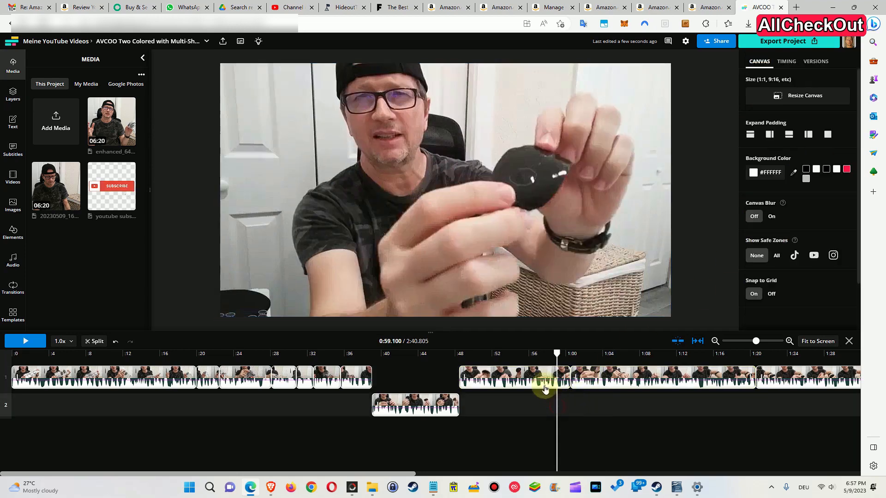
click(533, 378)
scroll(800, 207, down, 3)
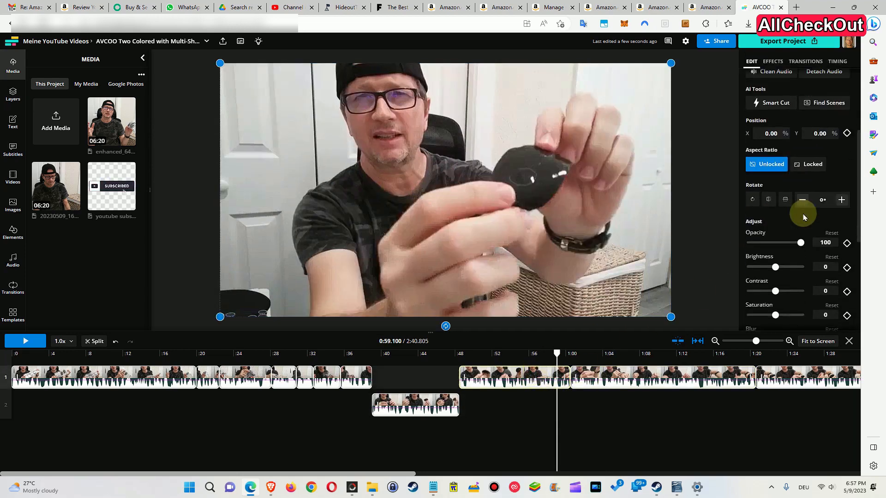
scroll(805, 169, down, 3)
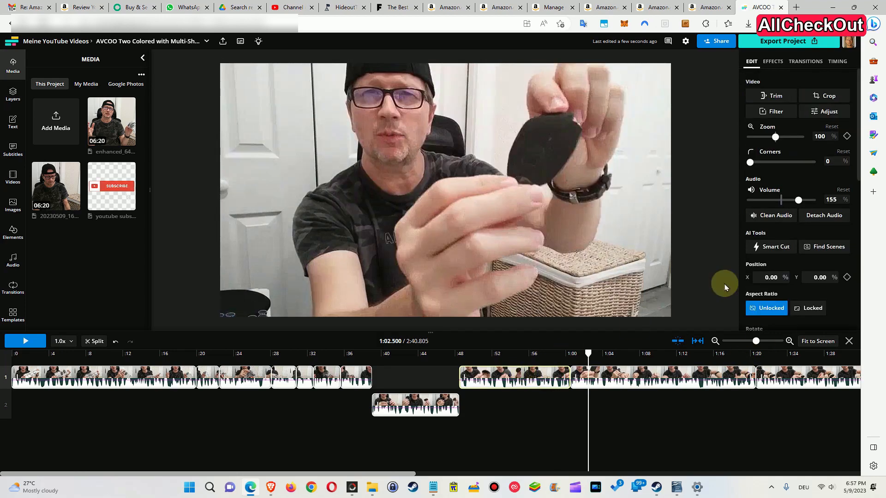
scroll(804, 265, down, 8)
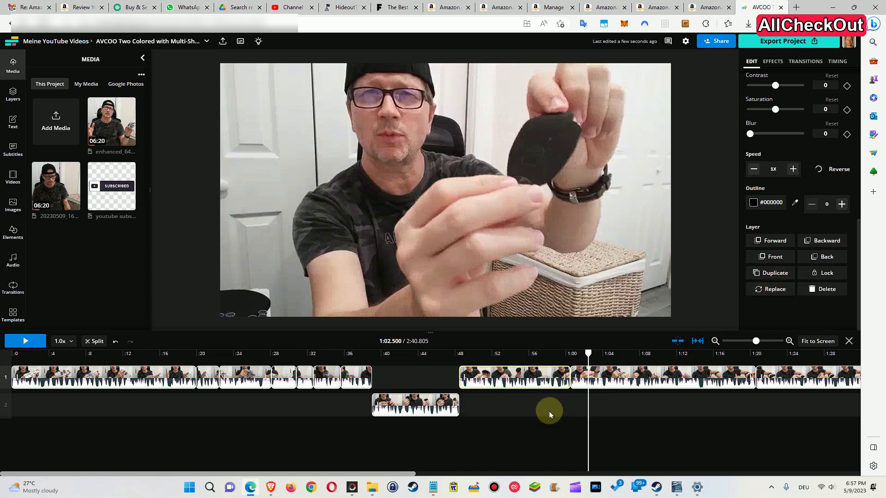
shift+click(609, 378)
scroll(784, 281, down, 1)
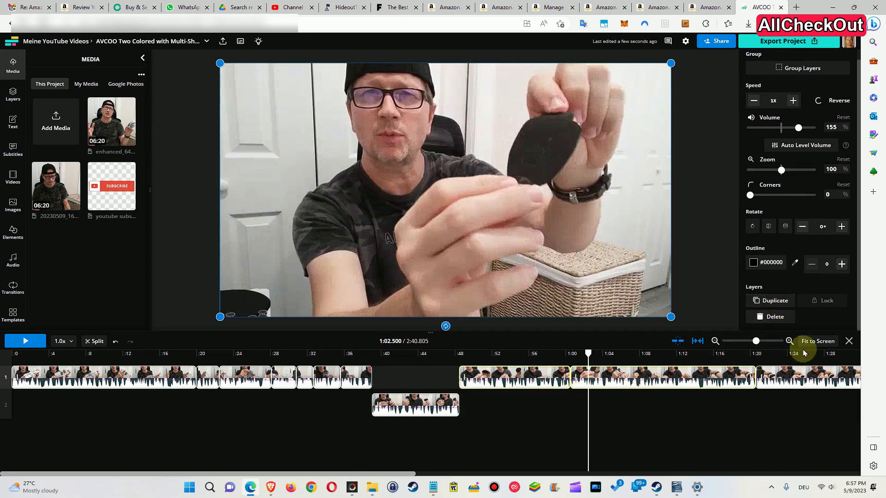
Fit the timeline to the screen and extend the selection across the main-track clips up to the text element
click(814, 341)
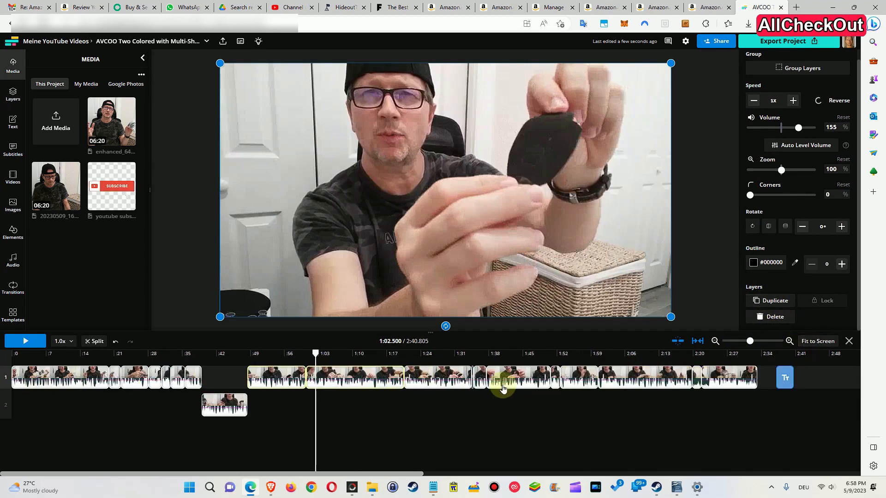
click(812, 378)
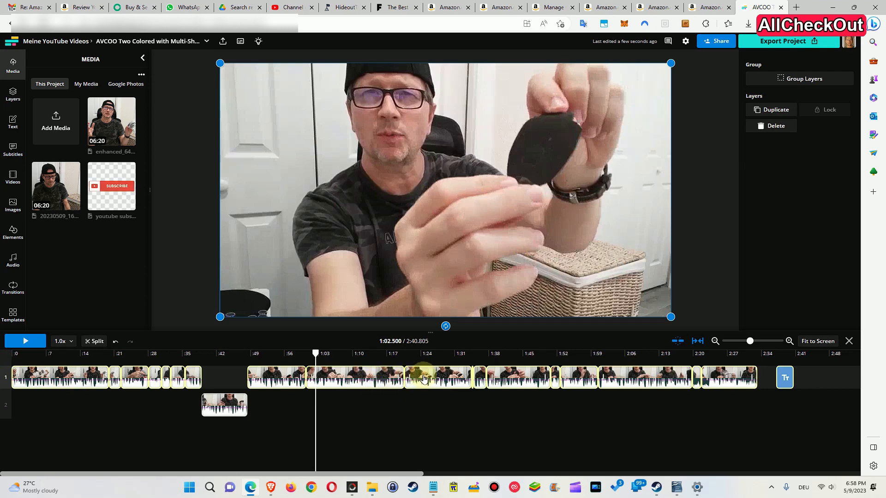
click(443, 412)
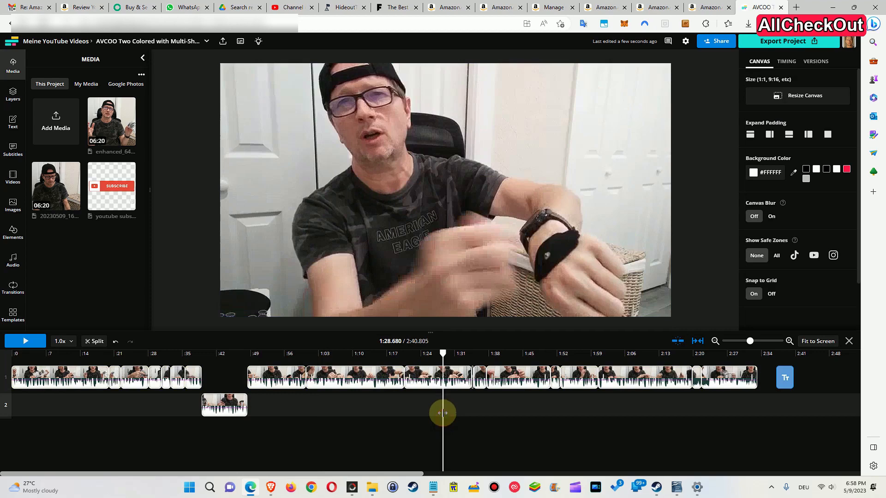
Select the clip around 1:24 on the main track and scroll through its edit properties
click(423, 377)
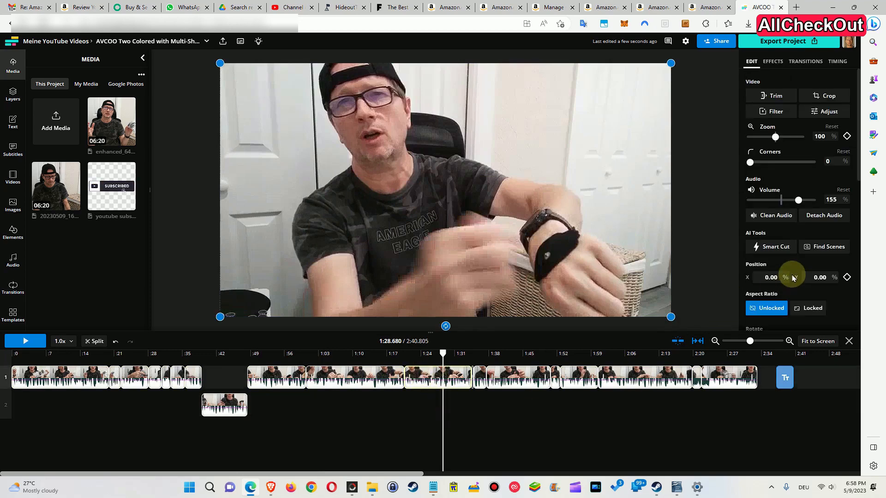
scroll(789, 267, down, 5)
scroll(789, 263, down, 1)
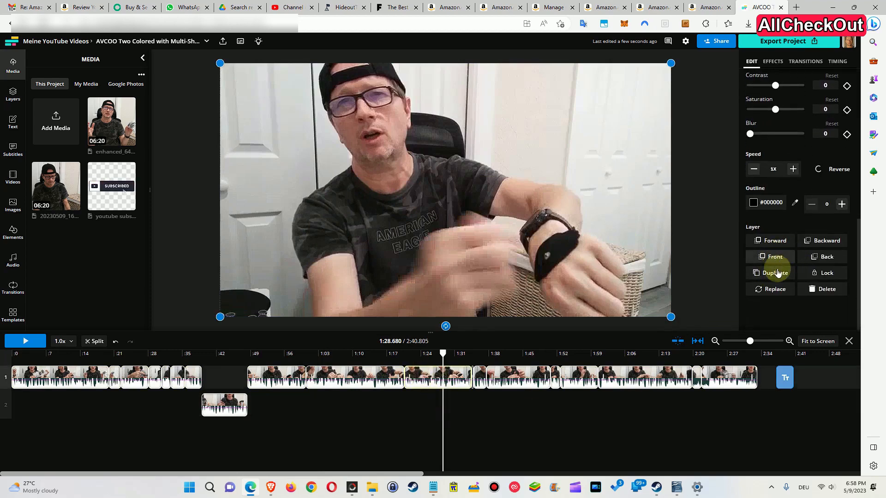
Scrub around 1:31 and select the short clip there to inspect its layer properties
click(471, 411)
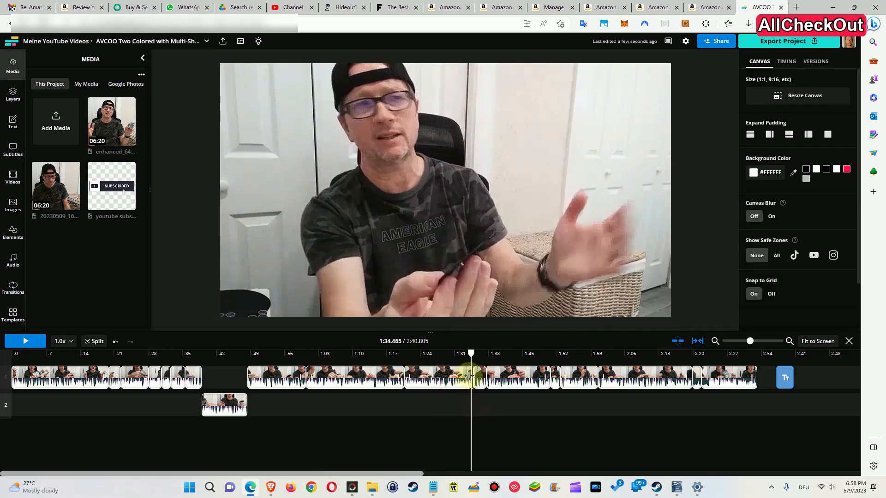
click(470, 373)
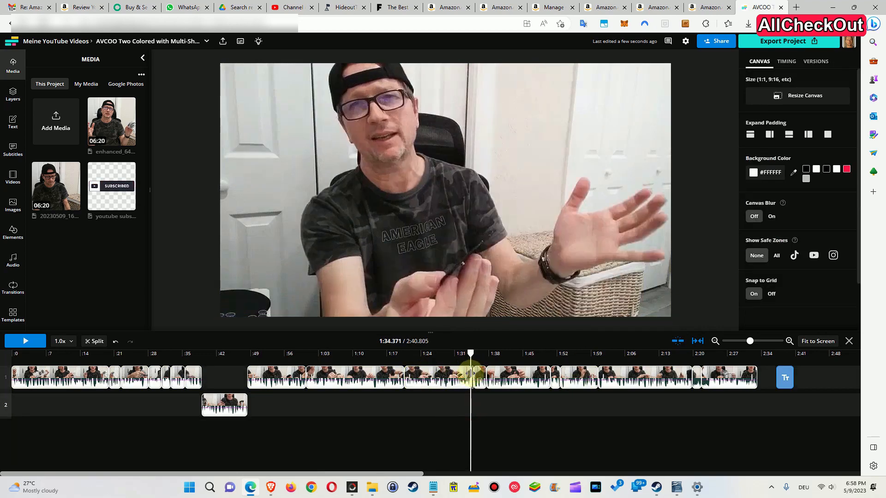
drag(471, 374, 444, 375)
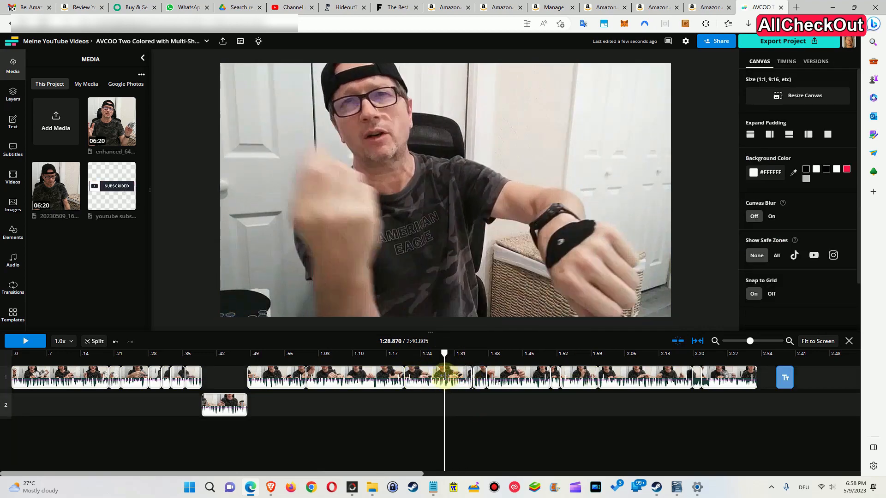
click(473, 374)
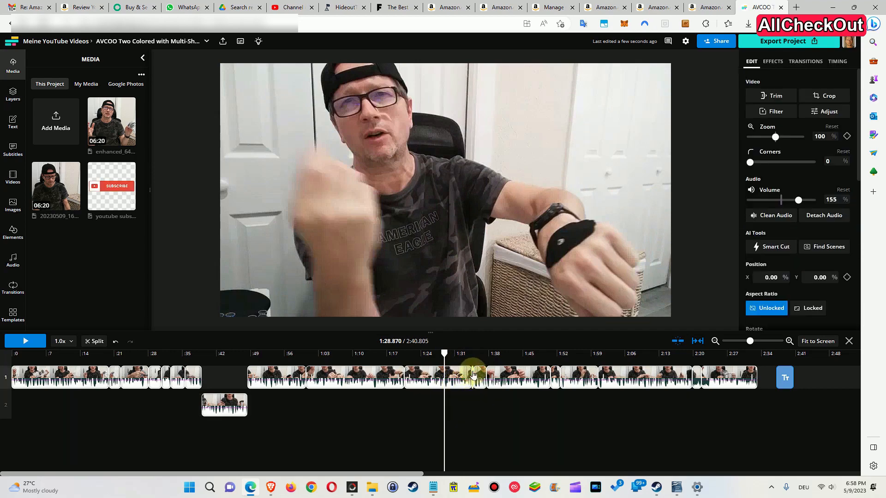
scroll(787, 256, down, 5)
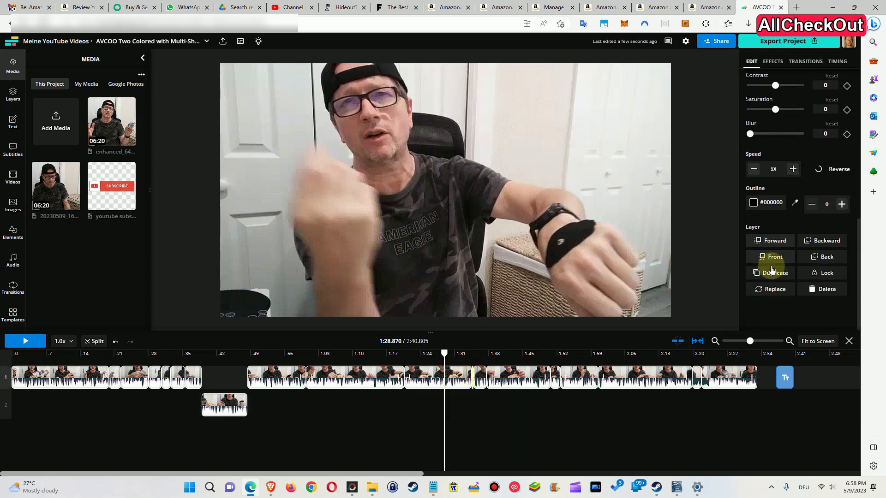
click(479, 375)
scroll(805, 249, down, 5)
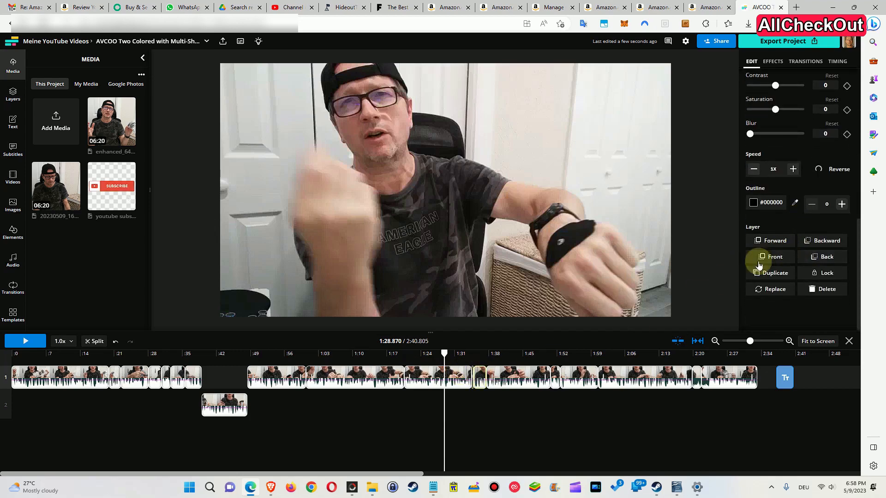
click(470, 405)
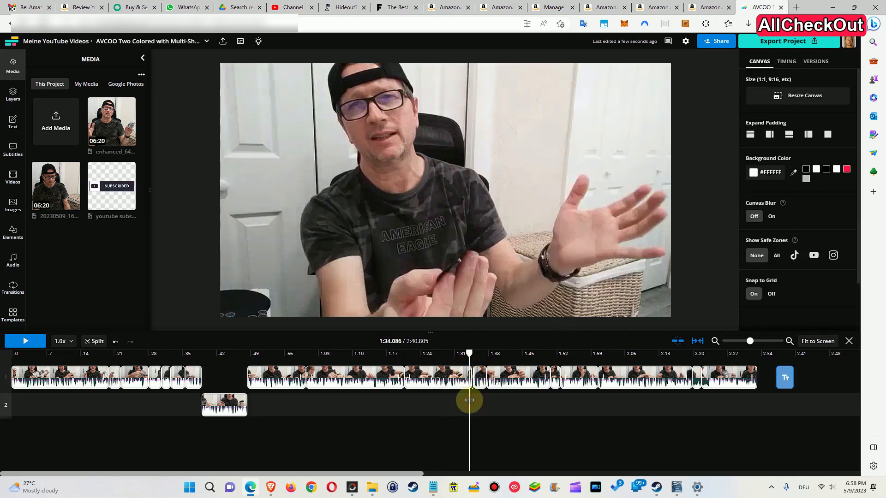
Drag-select the main-track clips from about 1:14 to 2:00 to inspect their group properties, then reselect that range
click(421, 354)
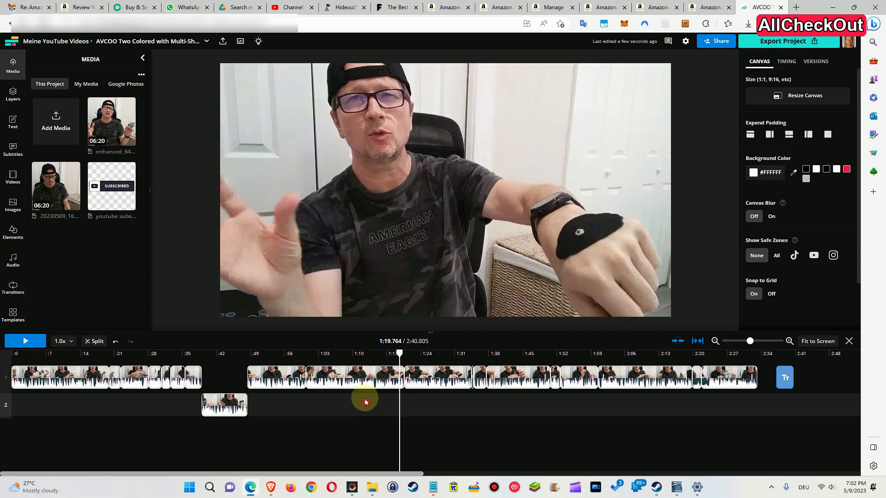
drag(366, 404, 570, 378)
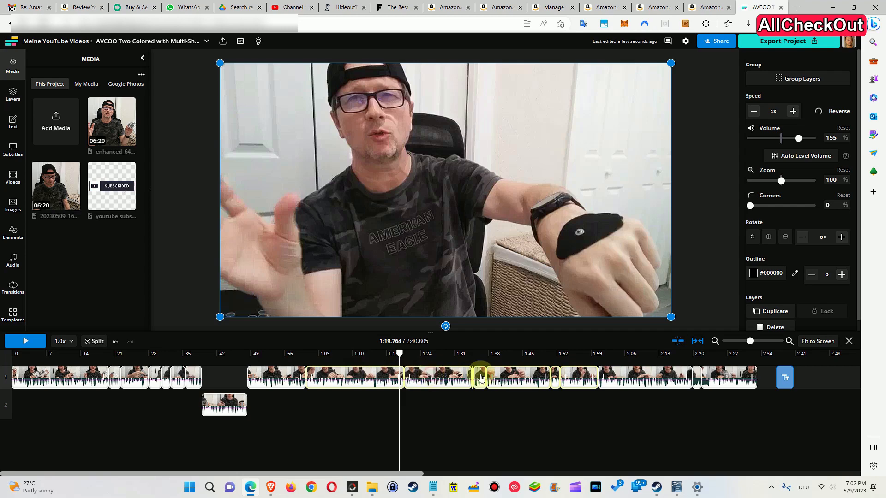
click(374, 403)
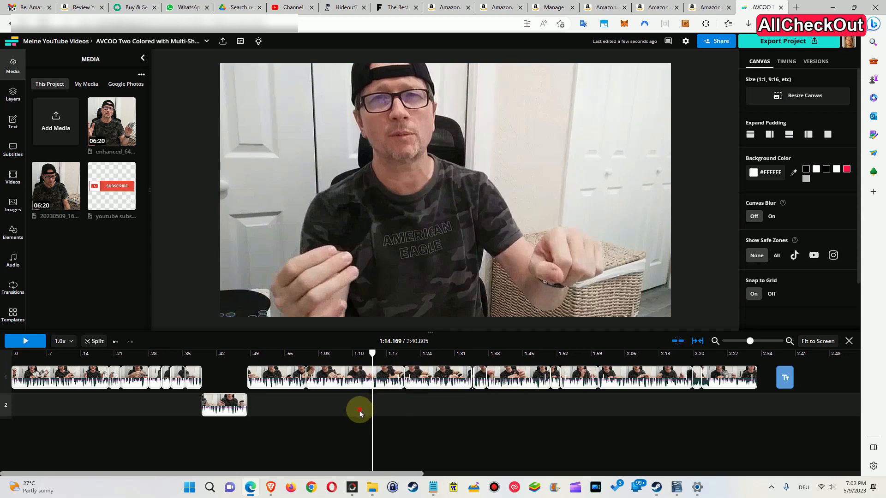
drag(360, 408, 595, 378)
Split the main-track clip at about 1:10, undo the split, and split it there again
click(351, 354)
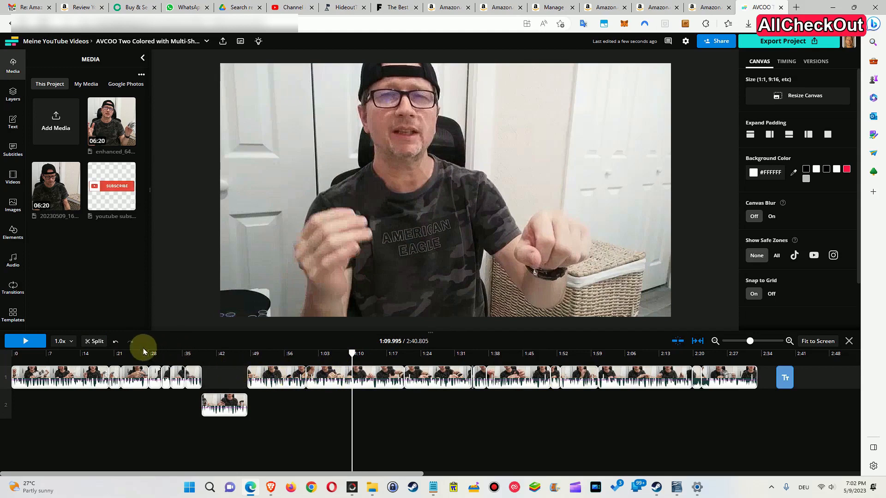
click(97, 341)
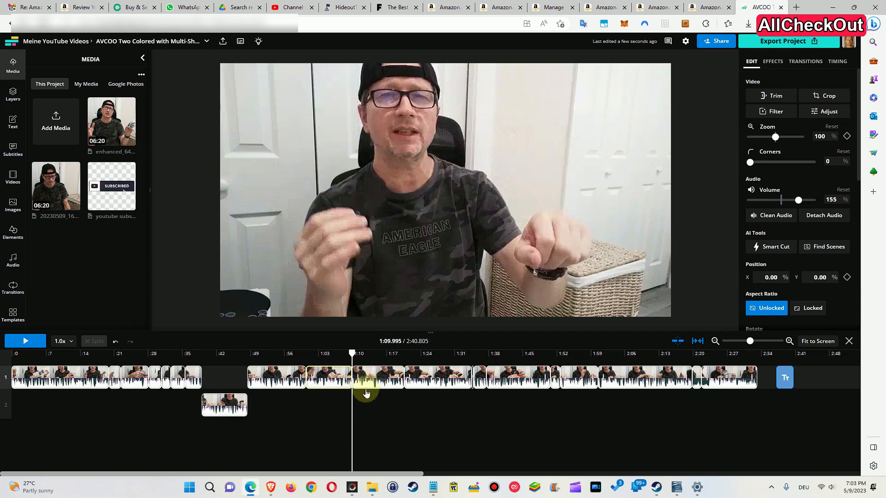
key(ctrl+z)
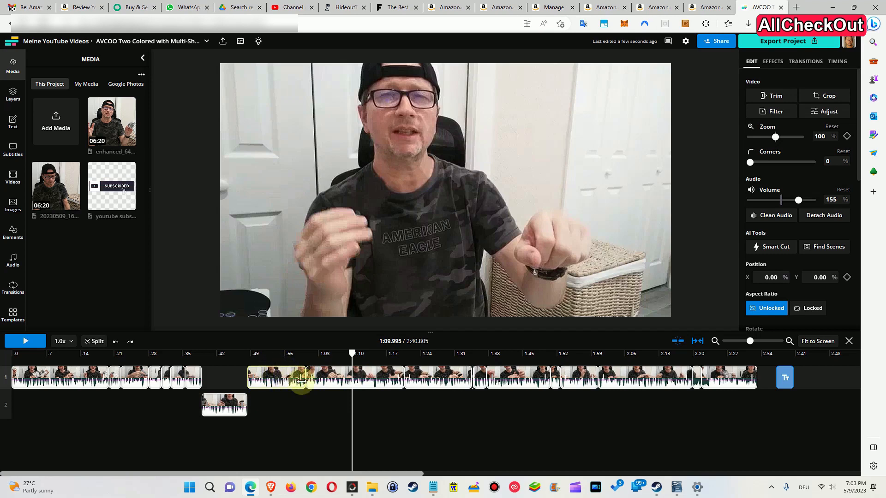
click(92, 344)
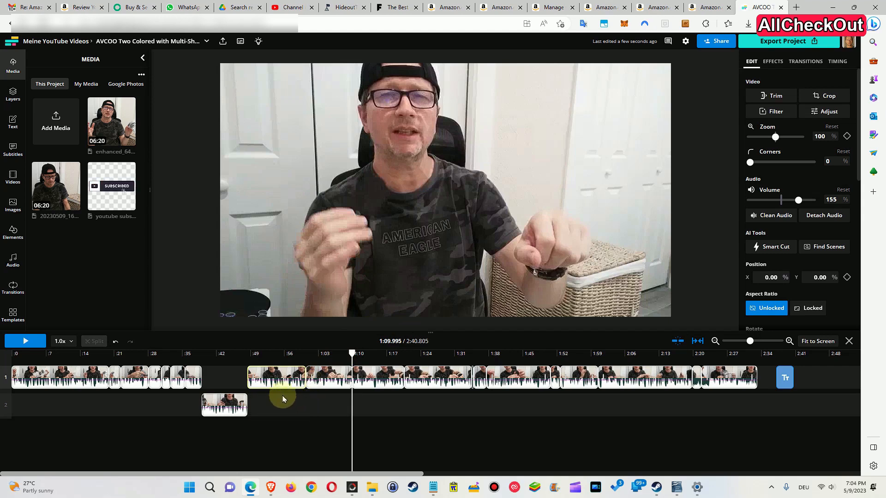
Deselect the clip and scrub the playhead around 1:02 to 1:05 to preview that section
click(229, 379)
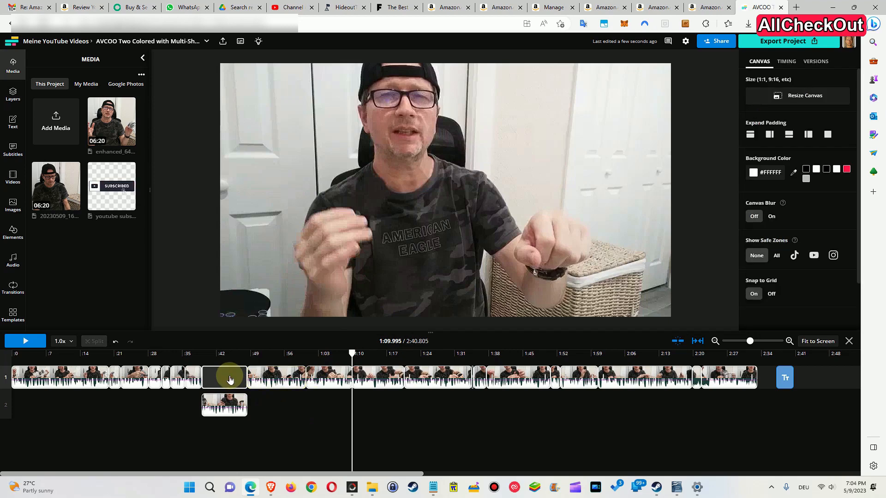
click(315, 403)
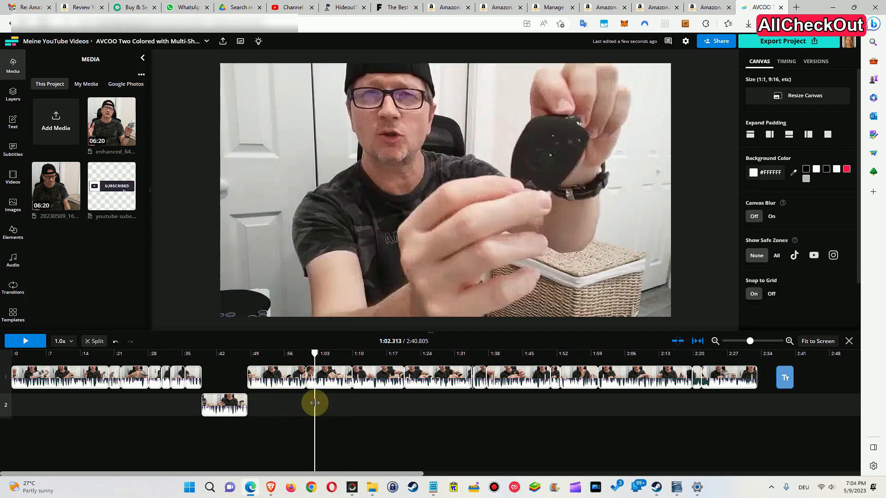
click(331, 405)
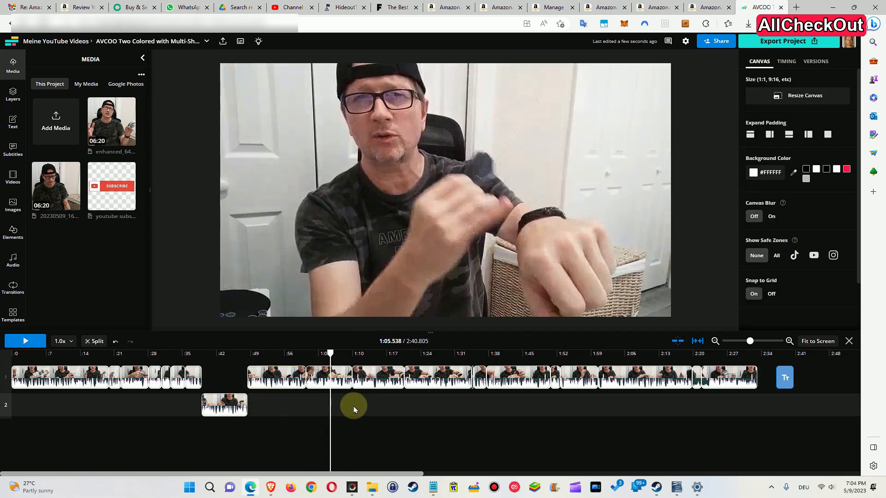